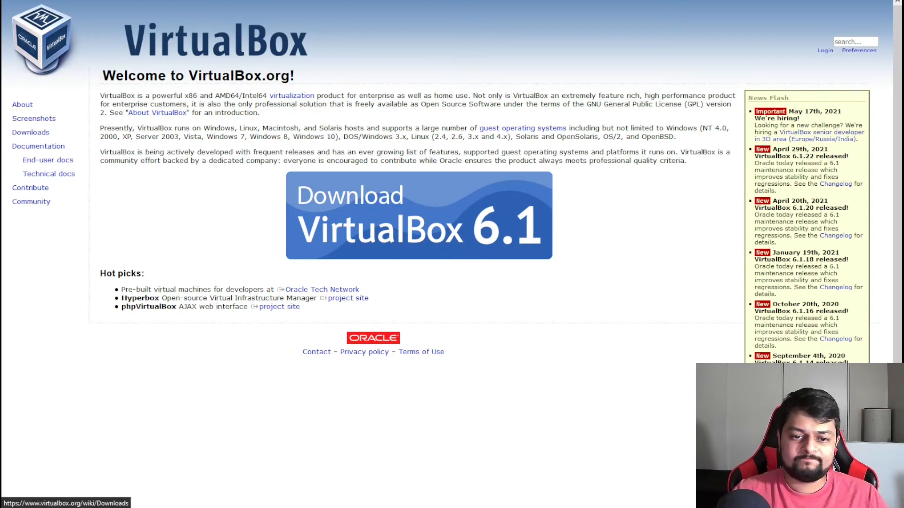
# Go to the VirtualBox.org Downloads page from the left sidebar.
pyautogui.click(30, 132)
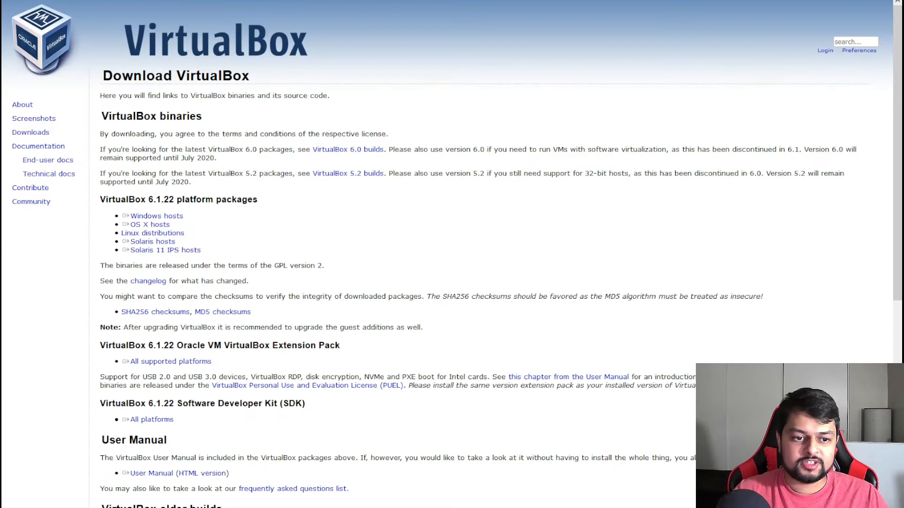
# Scroll to the VirtualBox 6.1.22 Extension Pack section and highlight its heading.
pyautogui.scroll(-1, 446, 255)
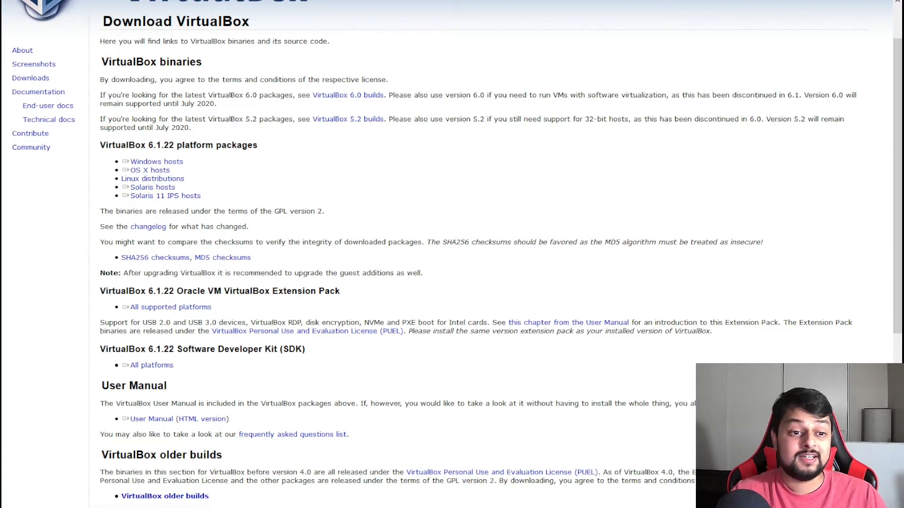
pyautogui.scroll(-1, 146, 116)
pyautogui.scroll(-1, 146, 115)
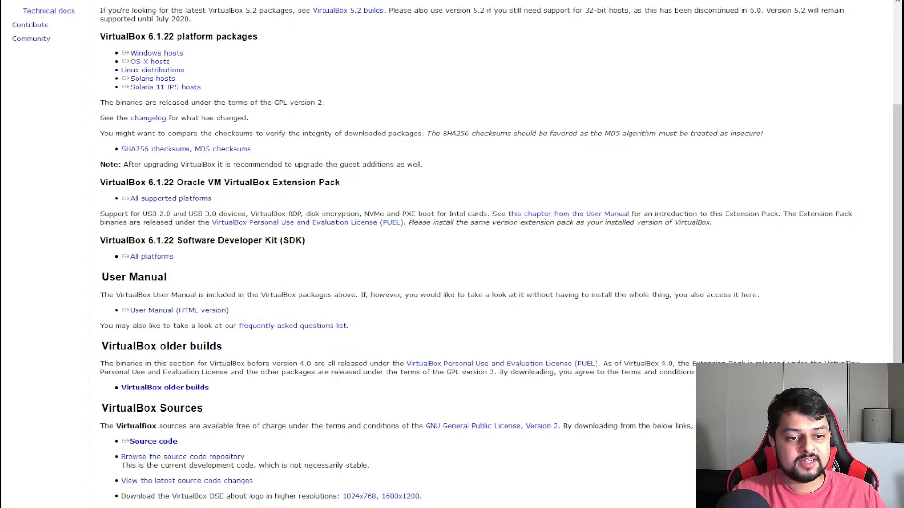
pyautogui.doubleClick(123, 182)
pyautogui.doubleClick(123, 183)
pyautogui.click(245, 202)
pyautogui.moveTo(148, 183); pyautogui.dragTo(340, 182)
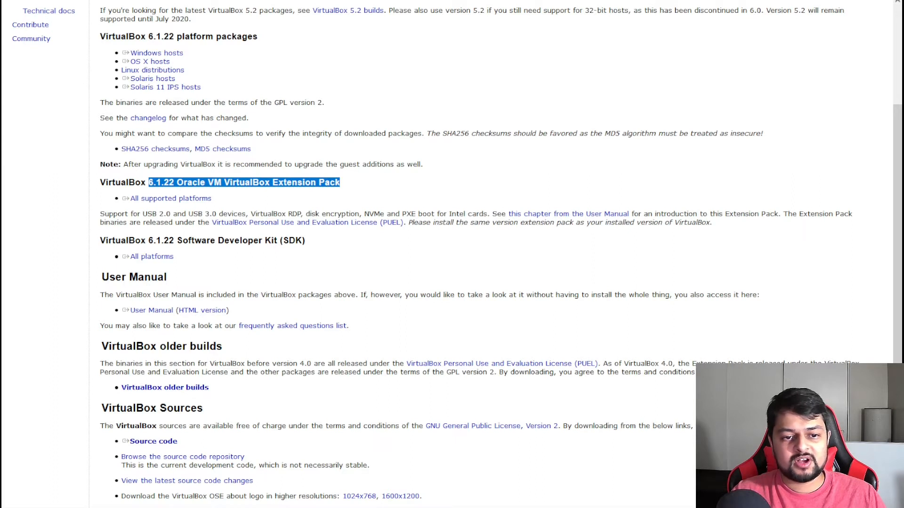
pyautogui.click(346, 187)
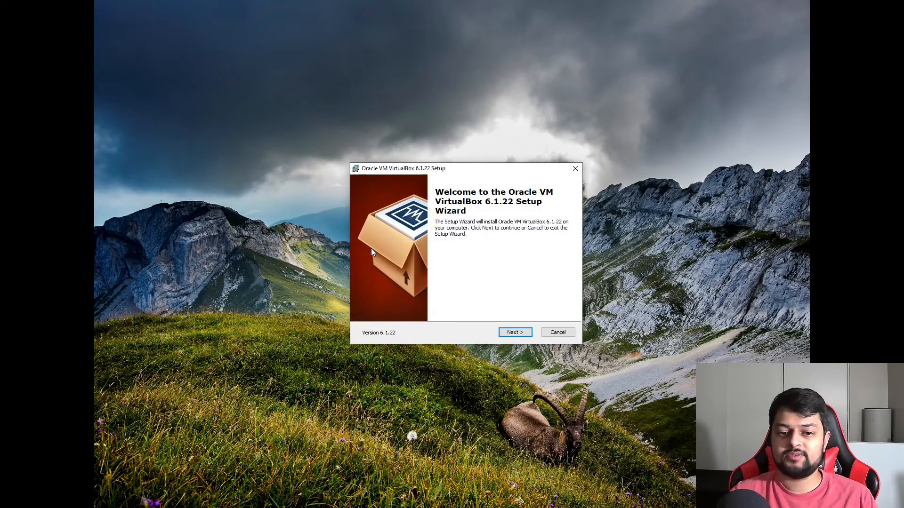
# Keep default features and install folder, and skip the desktop and Quick Launch shortcuts.
pyautogui.click(515, 332)
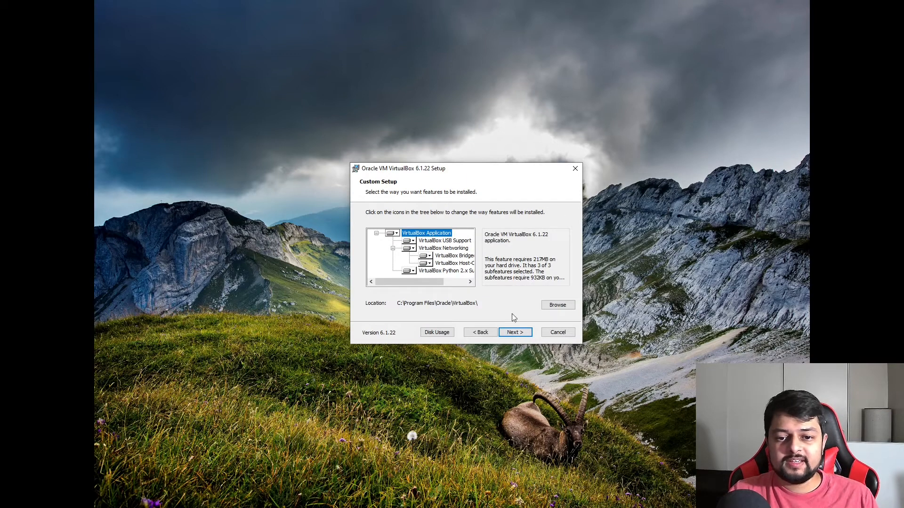
pyautogui.click(557, 305)
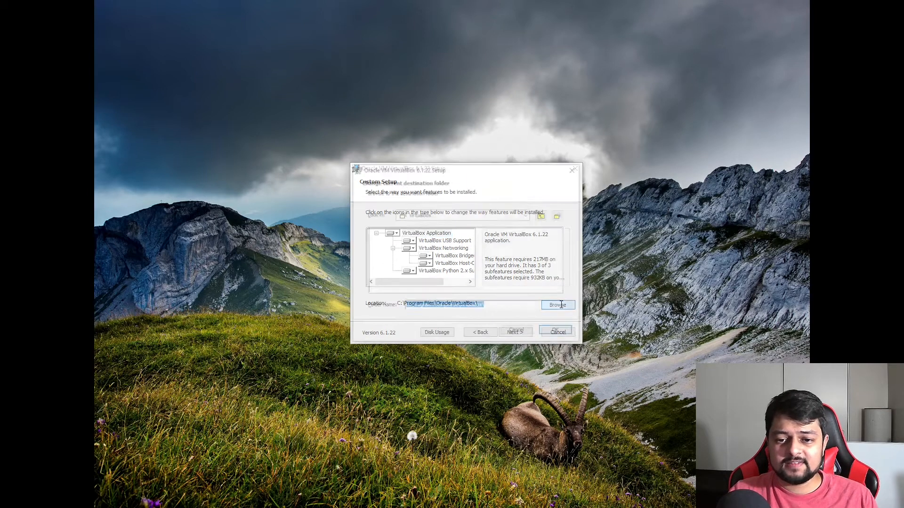
pyautogui.click(558, 332)
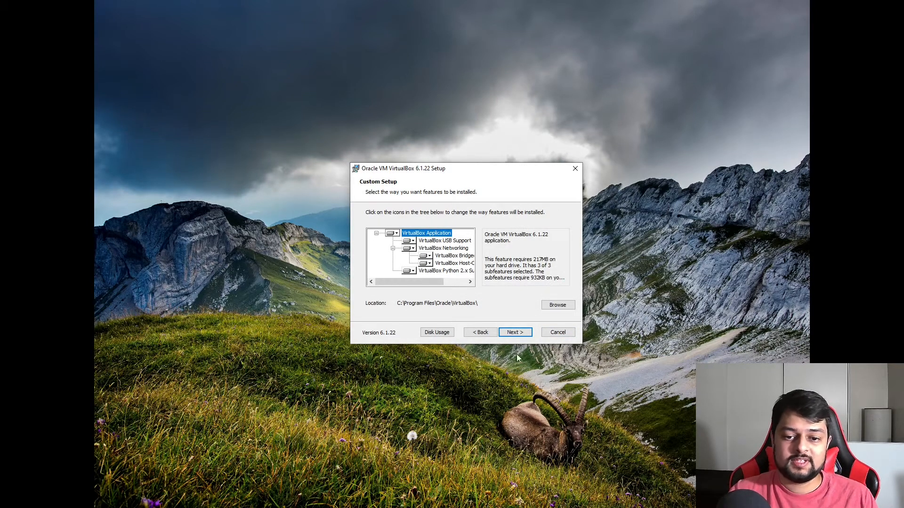
pyautogui.click(519, 336)
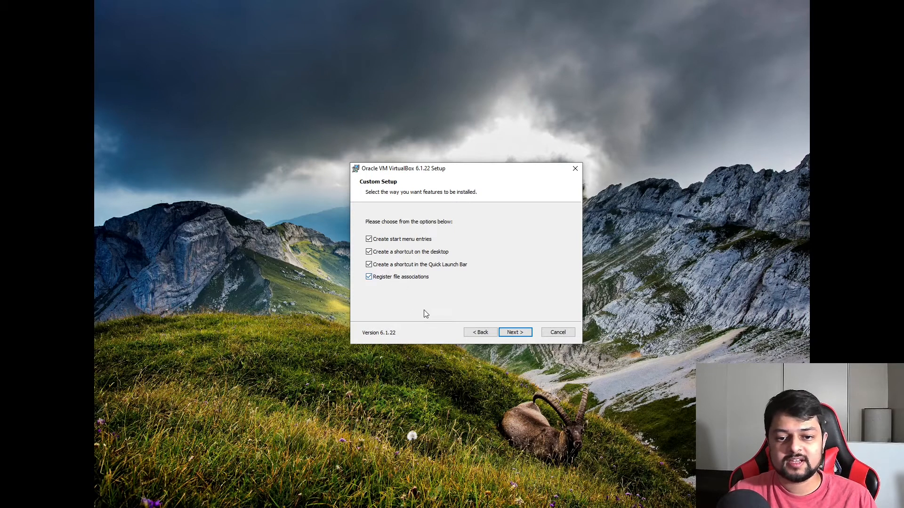
pyautogui.click(369, 265)
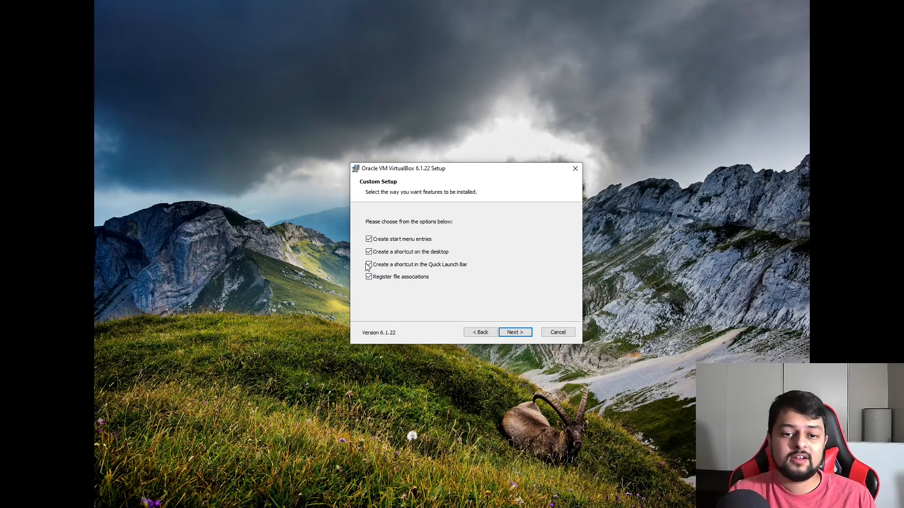
pyautogui.click(527, 332)
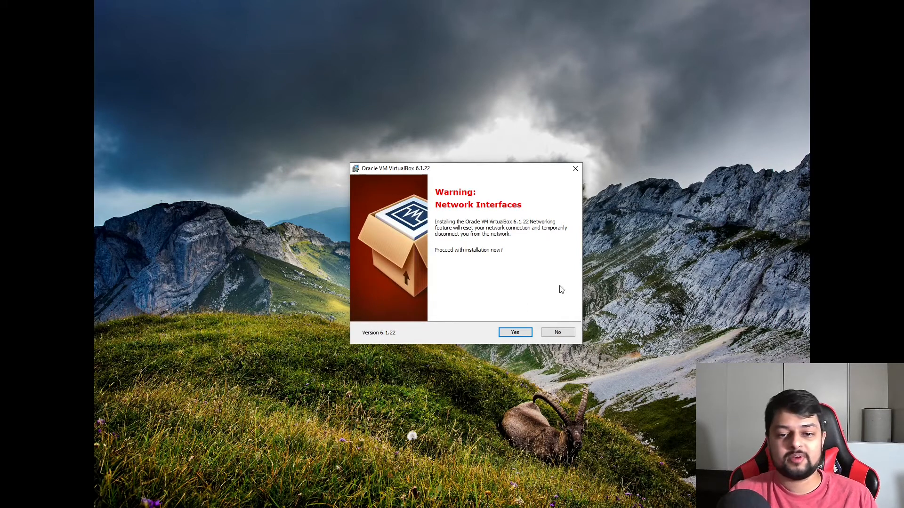
# Accept the network reset warning, install VirtualBox 6.1.22, and finish with the Manager starting.
pyautogui.click(512, 335)
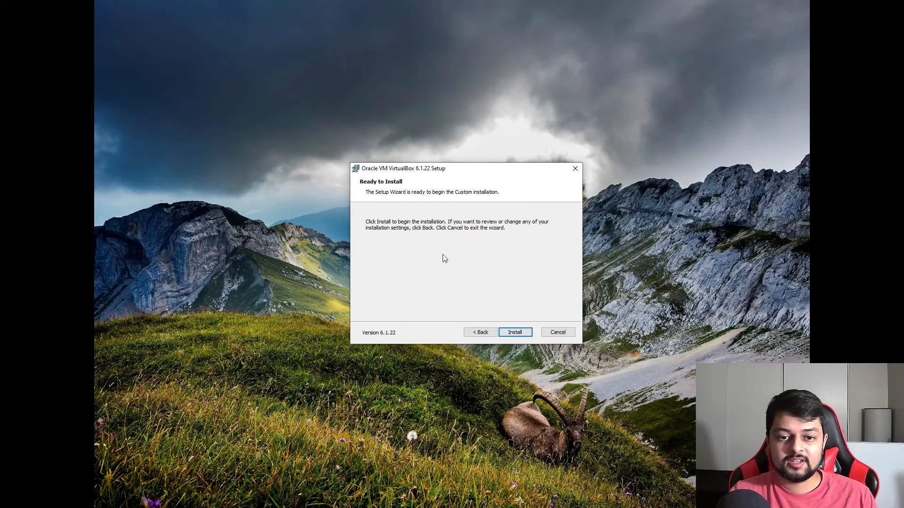
pyautogui.click(527, 330)
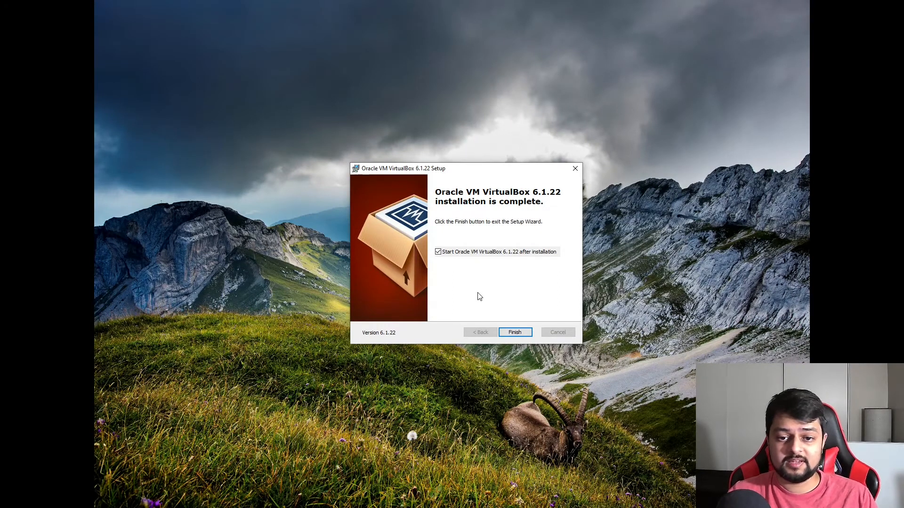
pyautogui.click(522, 333)
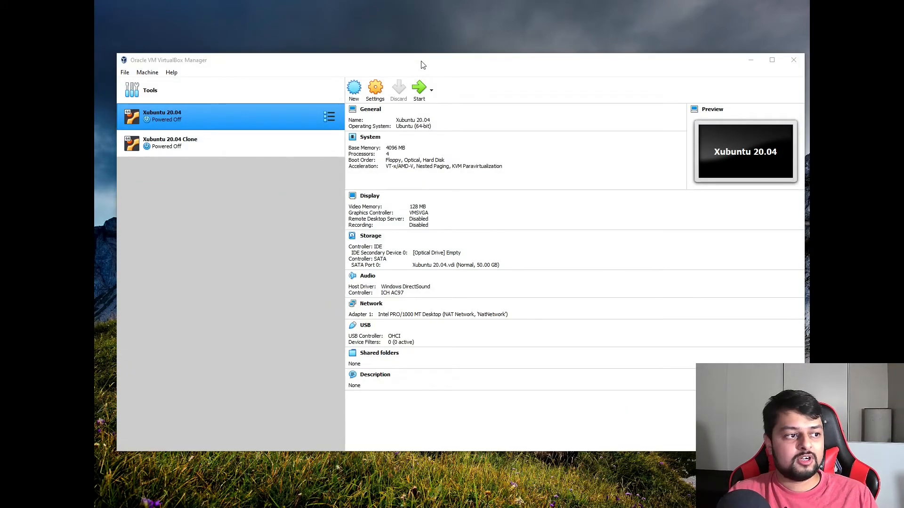
# Move the VirtualBox Manager window up and to the left.
pyautogui.moveTo(430, 66); pyautogui.dragTo(399, 60)
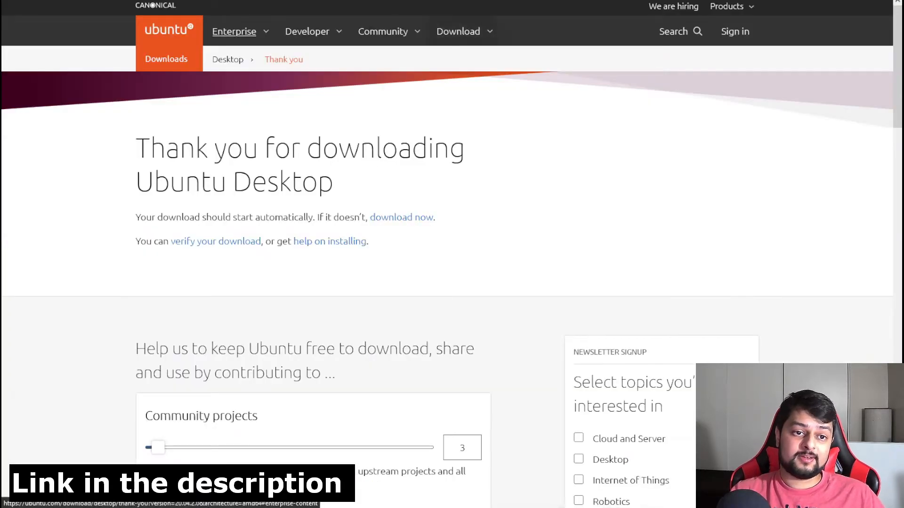
# Return to the ubuntu.com homepage and show its Download menu options.
pyautogui.click(169, 30)
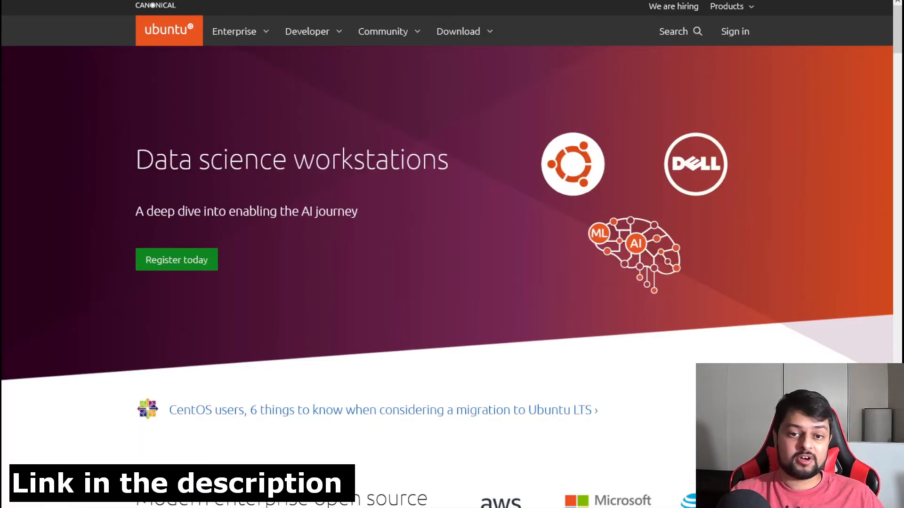
pyautogui.click(458, 31)
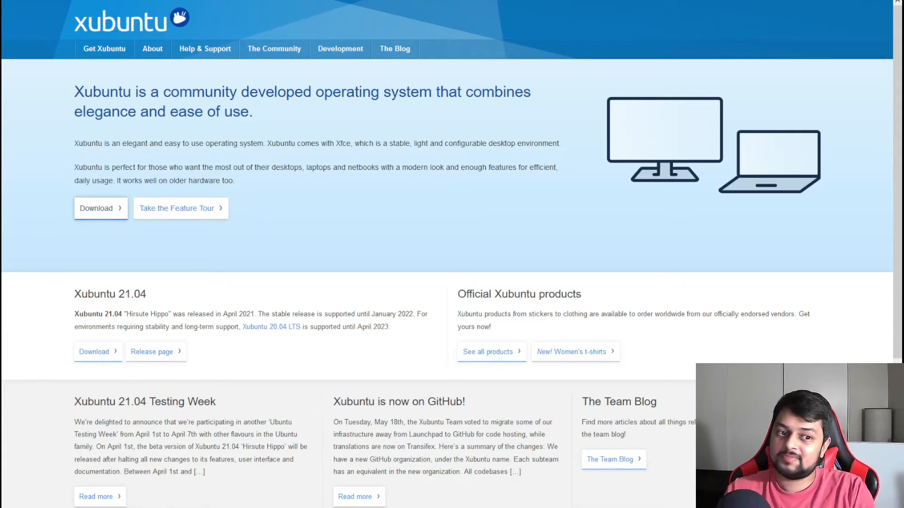
# Open the Download Xubuntu page from the Xubuntu homepage.
pyautogui.click(101, 209)
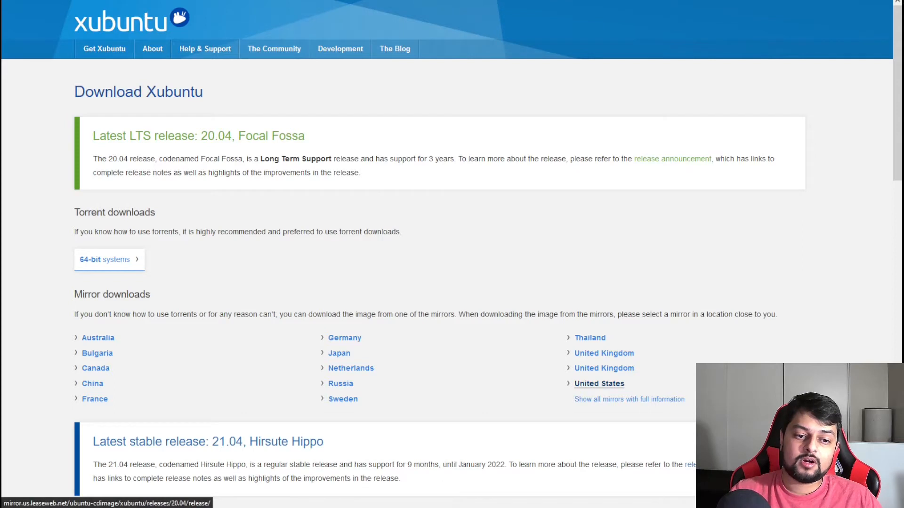
# Download the Xubuntu ISO from the United States mirror.
pyautogui.click(599, 384)
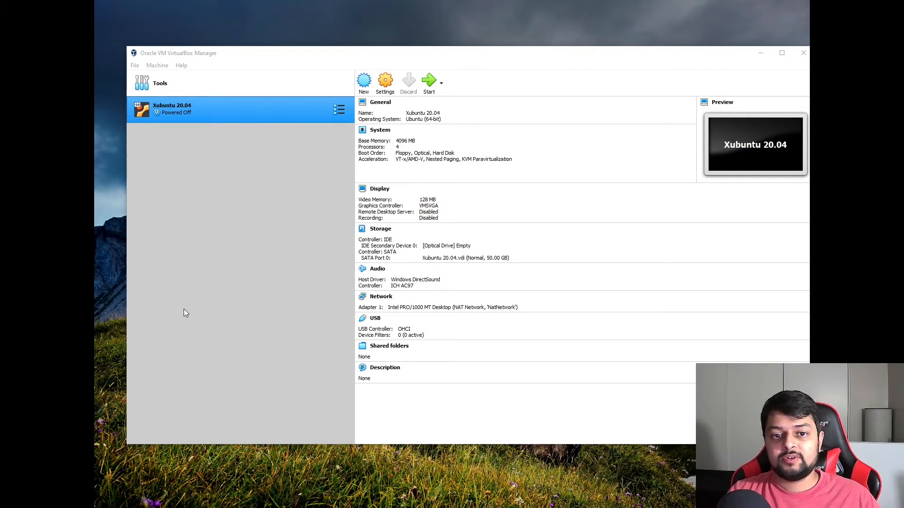
# Create a new machine named 'Xubuntu 20.04.2', Linux / Ubuntu (64-bit), in the default folder.
pyautogui.click(364, 82)
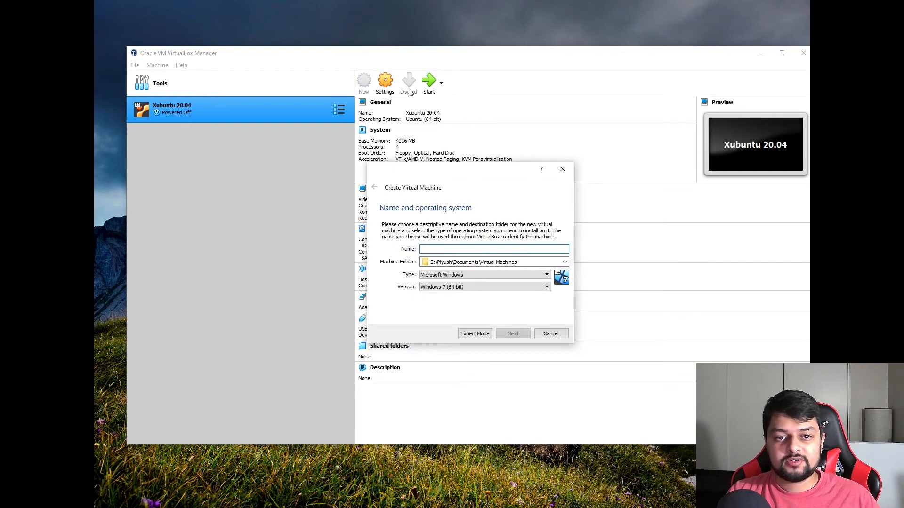
pyautogui.click(459, 248)
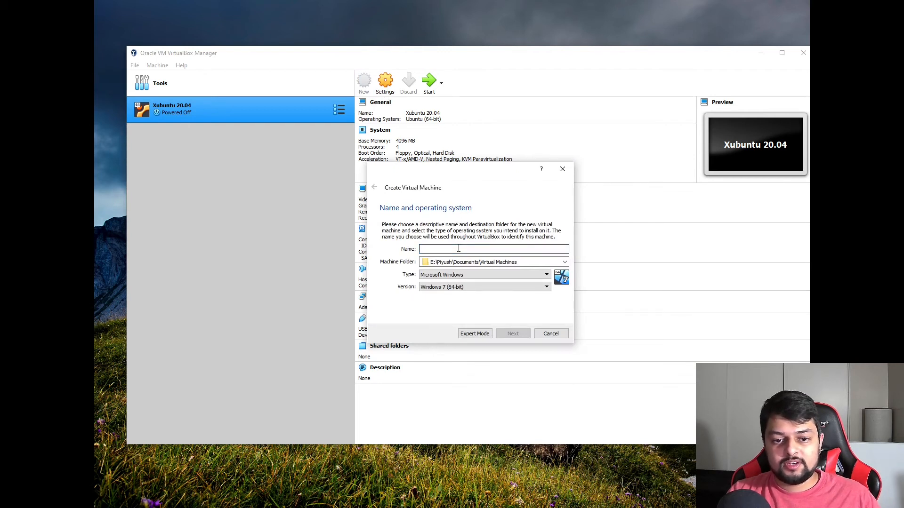
pyautogui.write('Xubuntu ')
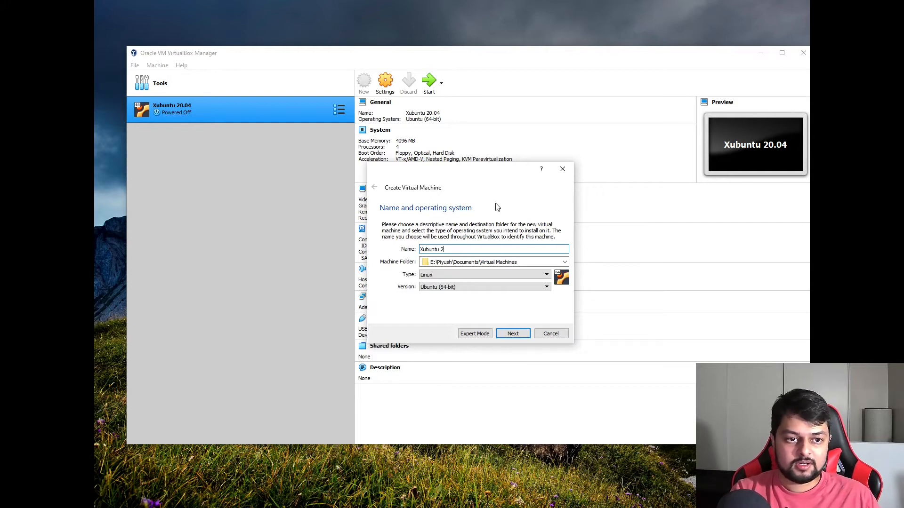
pyautogui.write('20.04.2')
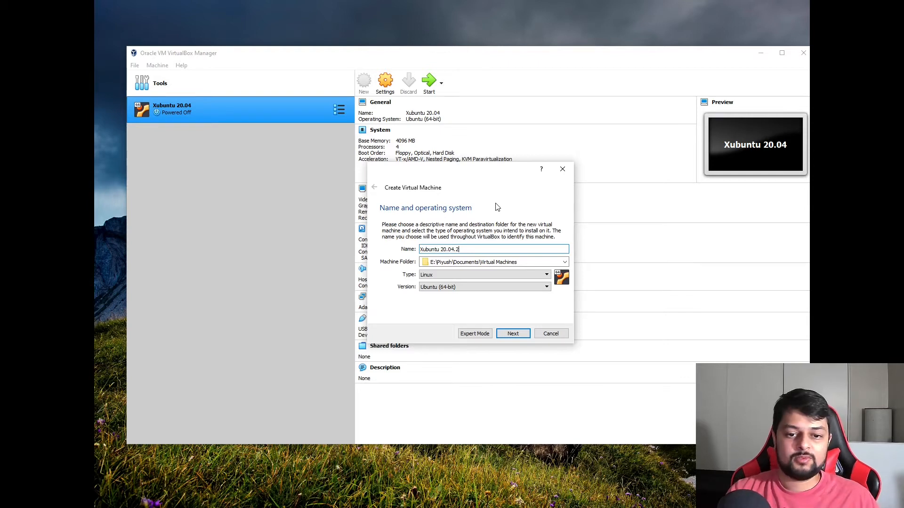
pyautogui.click(447, 277)
pyautogui.click(447, 277)
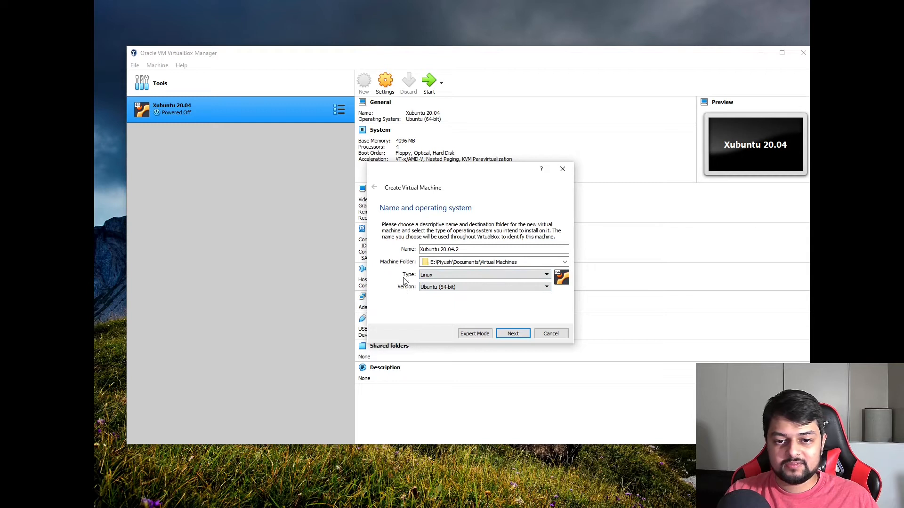
pyautogui.moveTo(473, 249); pyautogui.dragTo(419, 248)
pyautogui.click(481, 247)
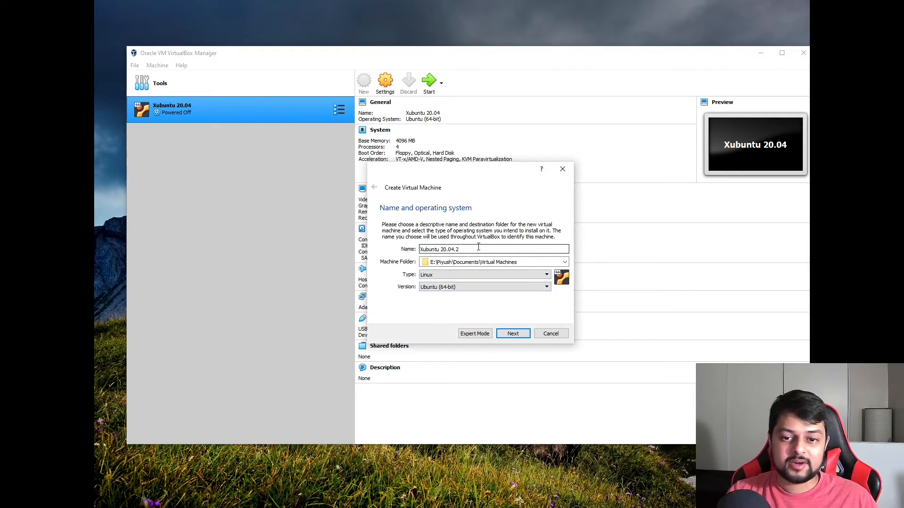
pyautogui.click(523, 262)
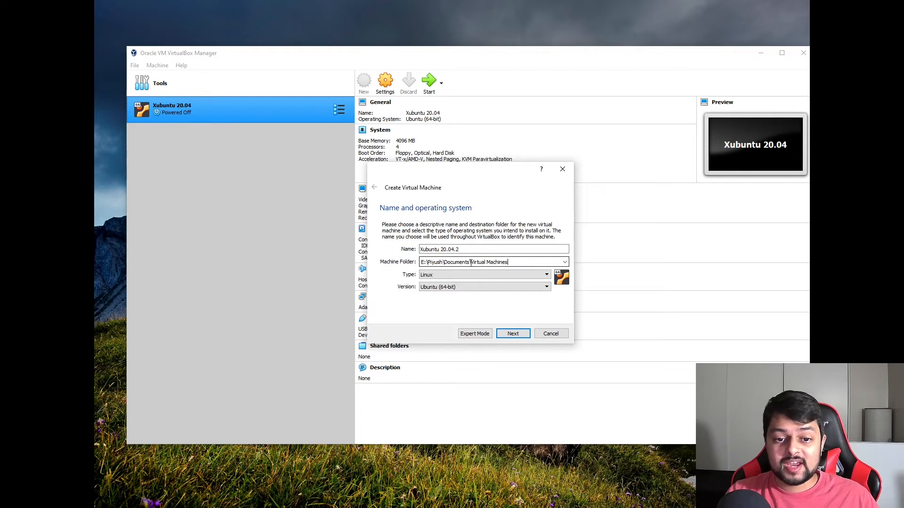
pyautogui.click(564, 262)
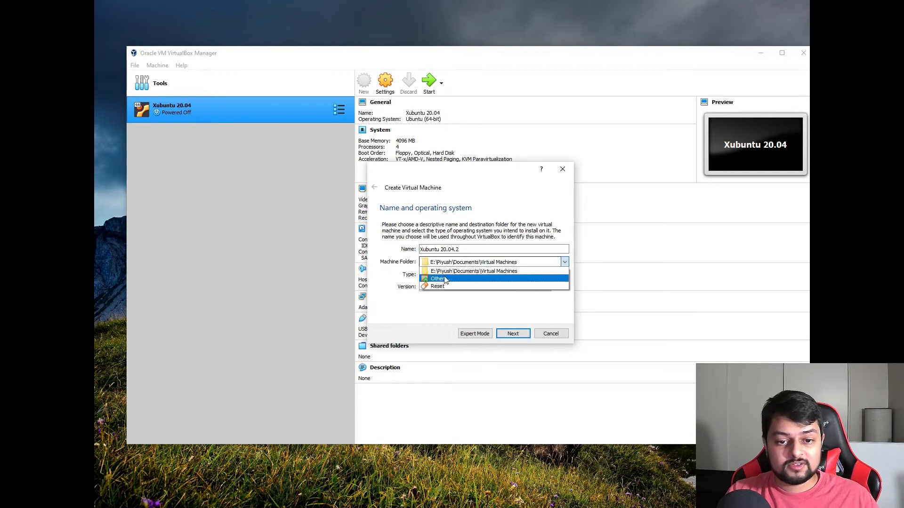
pyautogui.click(457, 319)
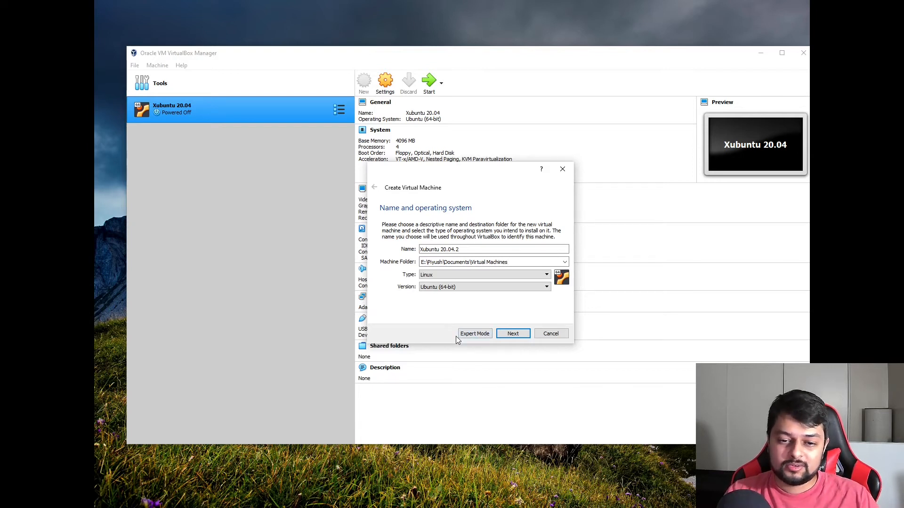
pyautogui.click(508, 334)
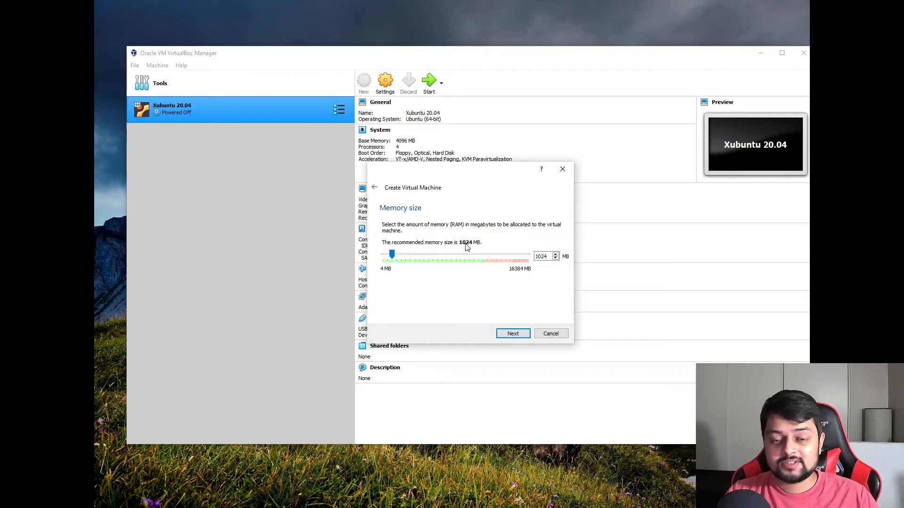
# Set memory to 2048 MB and keep 'Create a virtual hard disk now' selected.
pyautogui.moveTo(551, 258); pyautogui.dragTo(535, 257)
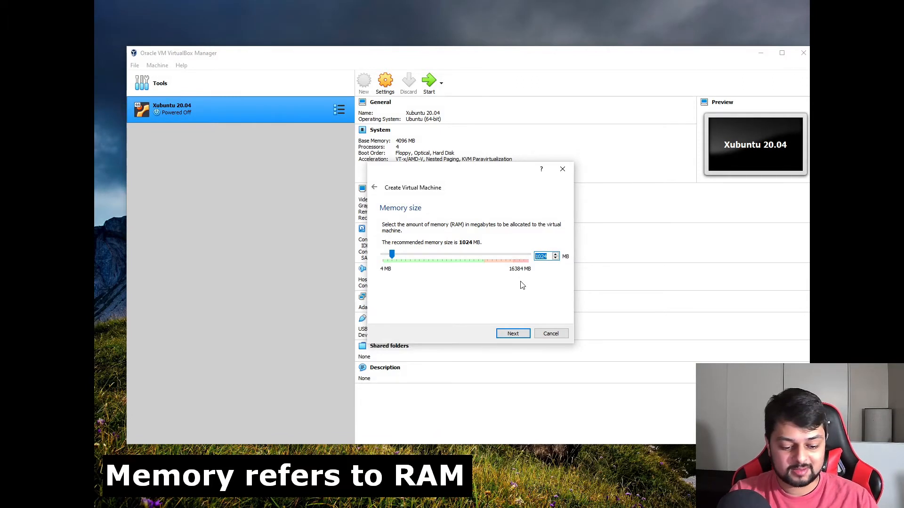
pyautogui.write('2048')
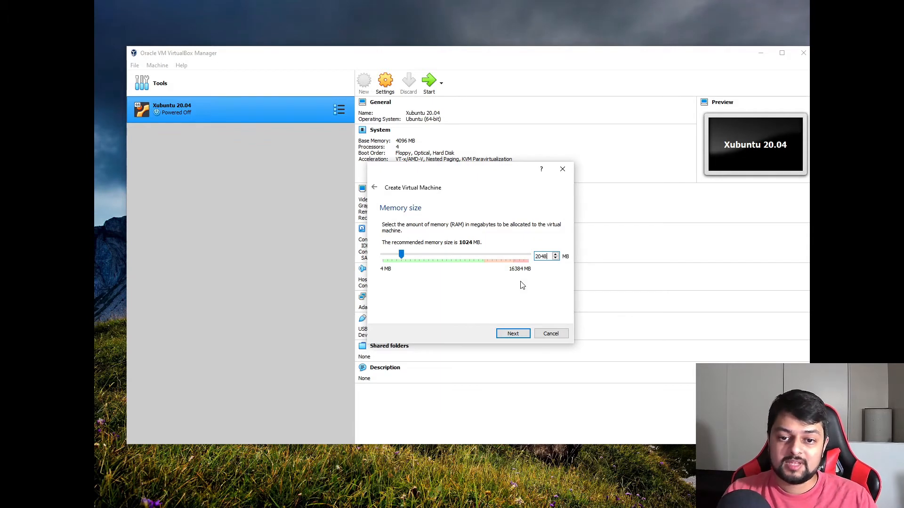
pyautogui.press('Return')
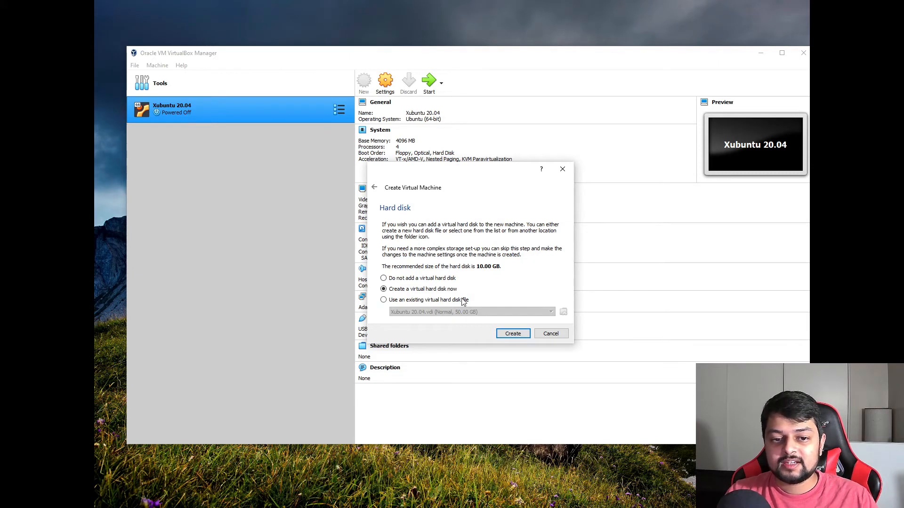
pyautogui.click(449, 280)
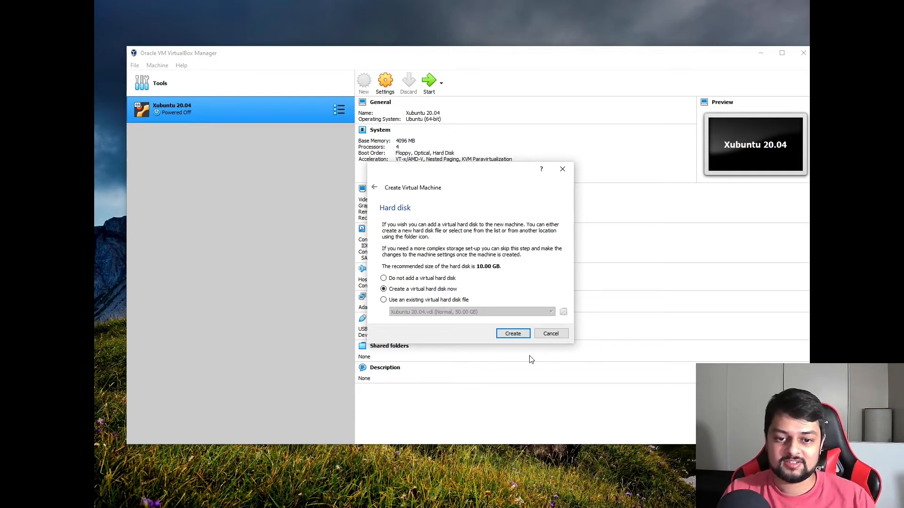
# Add a new dynamically allocated VDI hard disk sized 20 GB and create the machine.
pyautogui.click(510, 335)
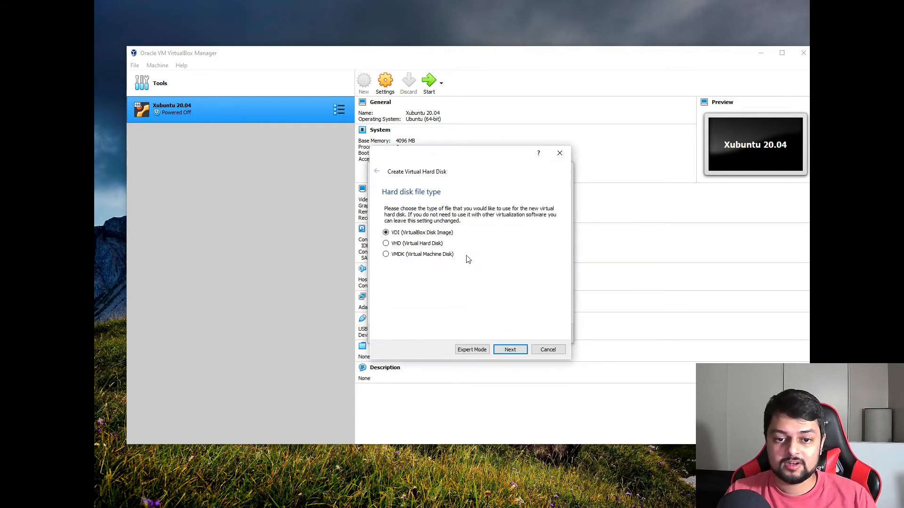
pyautogui.click(502, 353)
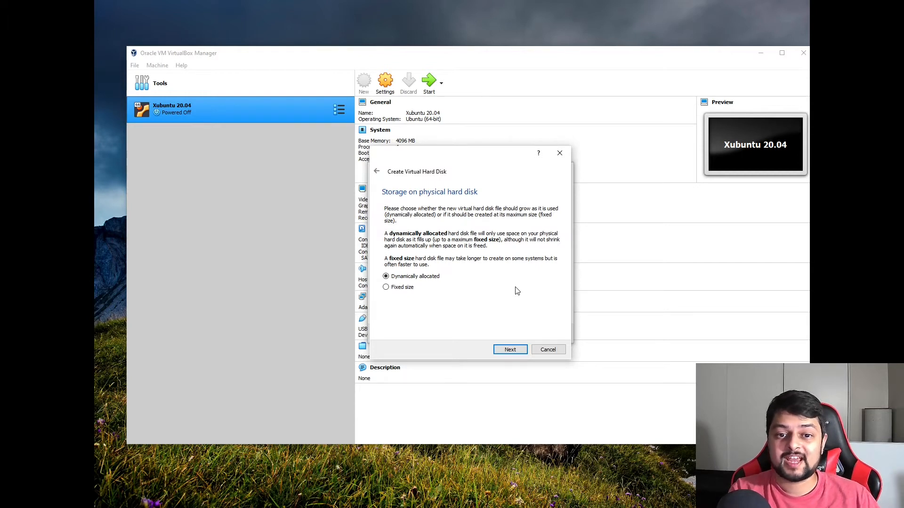
pyautogui.click(499, 351)
pyautogui.click(549, 259)
pyautogui.press('BackSpace')
pyautogui.press('BackSpace')
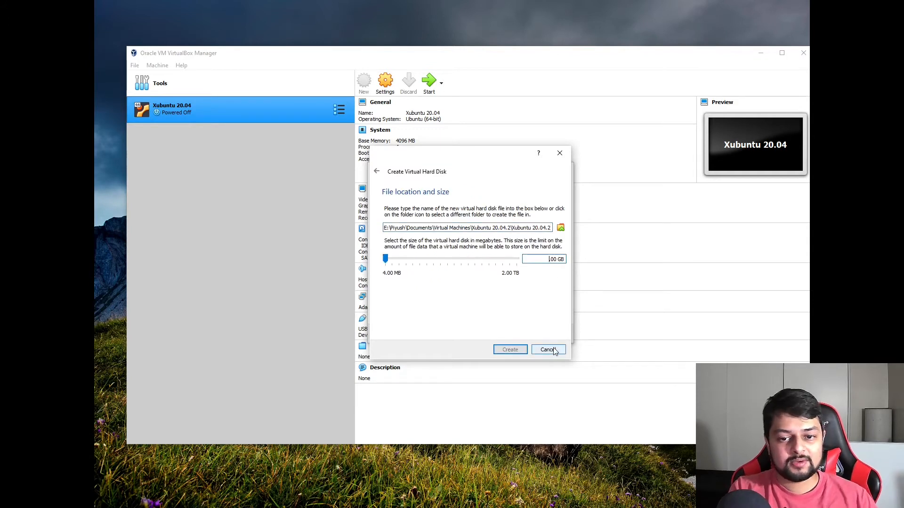
pyautogui.write('20')
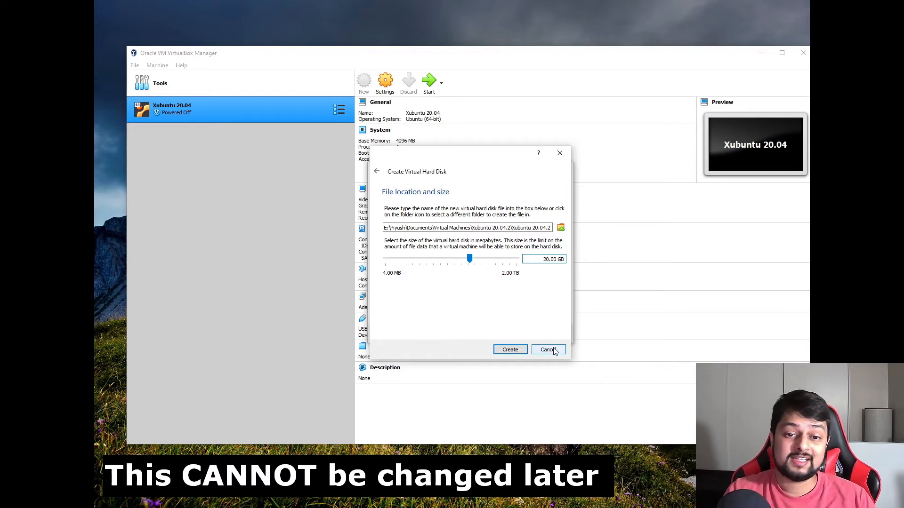
pyautogui.click(510, 350)
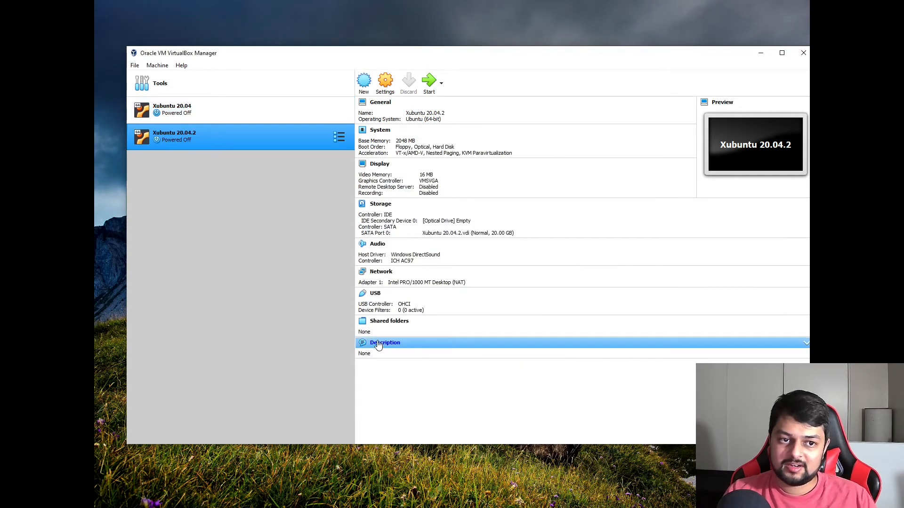
# Open the Xubuntu 20.04.2 settings window, then enlarge and reposition it.
pyautogui.rightClick(230, 144)
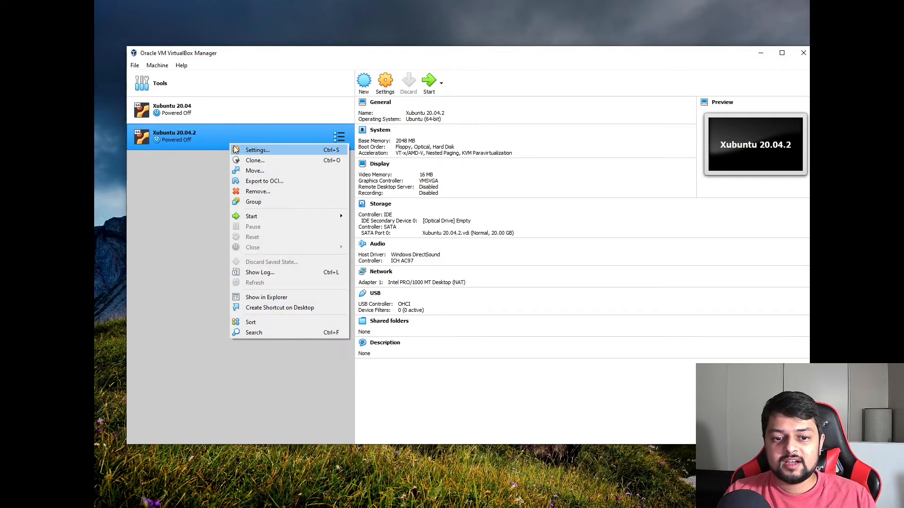
pyautogui.click(215, 178)
pyautogui.click(231, 114)
pyautogui.click(238, 139)
pyautogui.rightClick(238, 141)
pyautogui.click(247, 149)
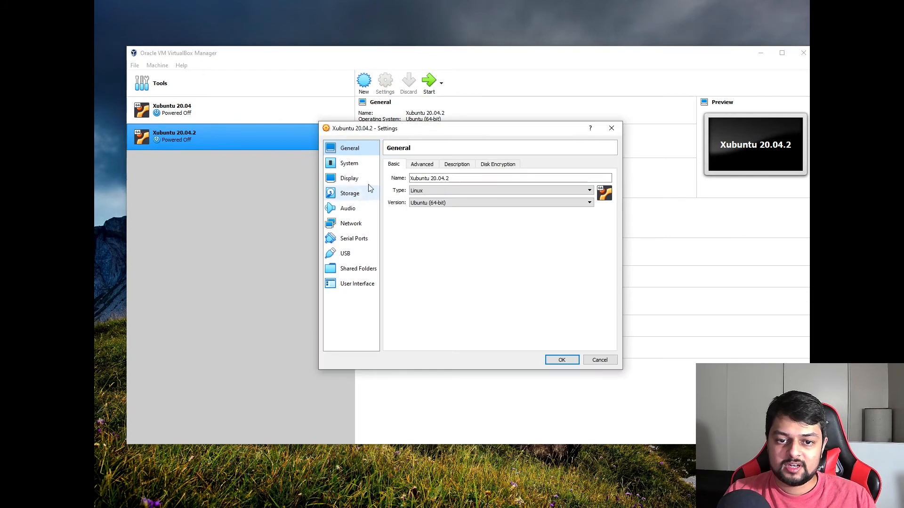
pyautogui.moveTo(496, 133); pyautogui.dragTo(495, 149)
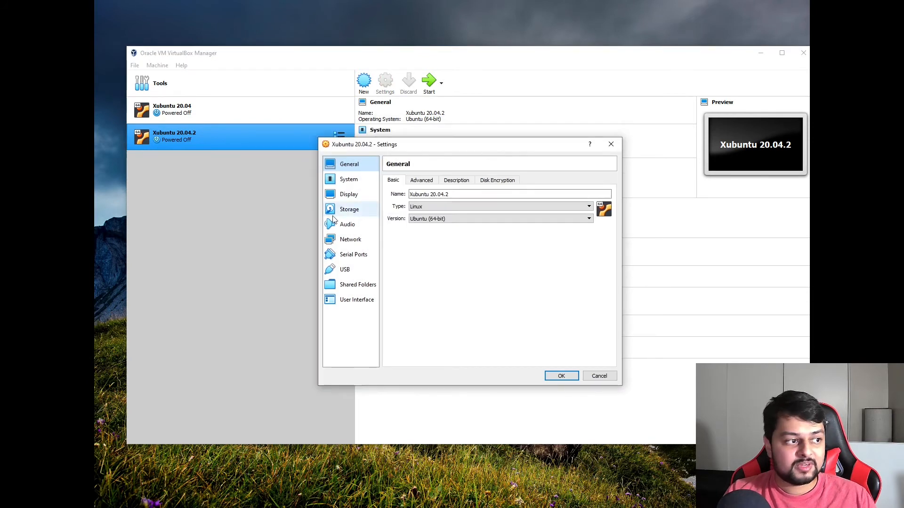
pyautogui.moveTo(318, 386); pyautogui.dragTo(199, 468)
pyautogui.moveTo(432, 145); pyautogui.dragTo(549, 129)
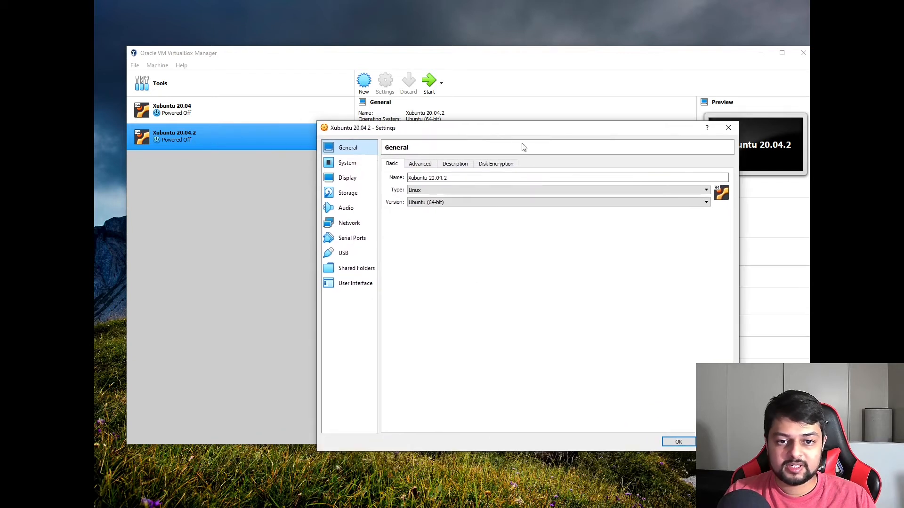
# Set Display video memory to 128 MB, then review the System settings.
pyautogui.click(372, 181)
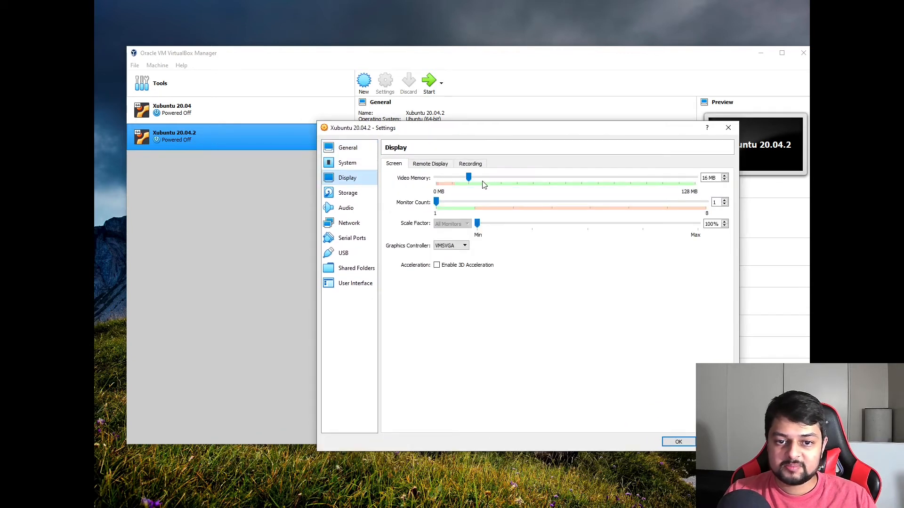
pyautogui.moveTo(469, 177); pyautogui.dragTo(695, 178)
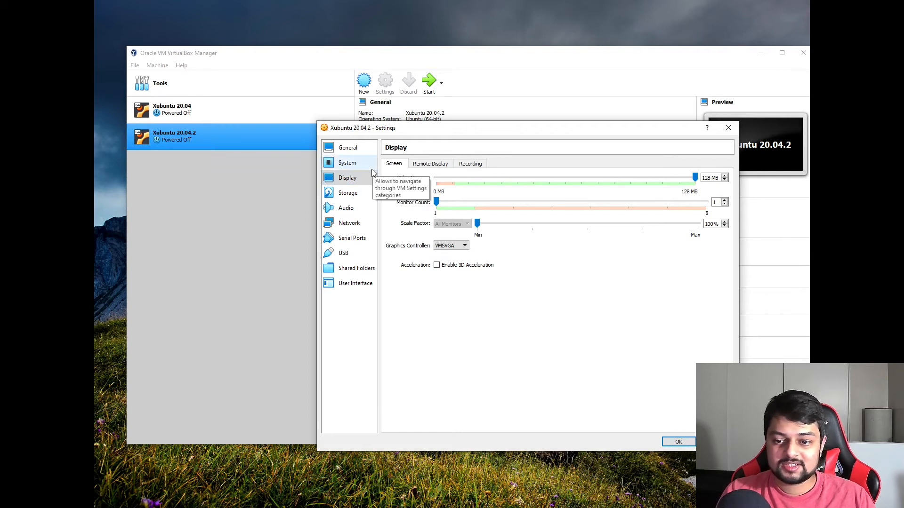
pyautogui.click(346, 164)
pyautogui.click(346, 181)
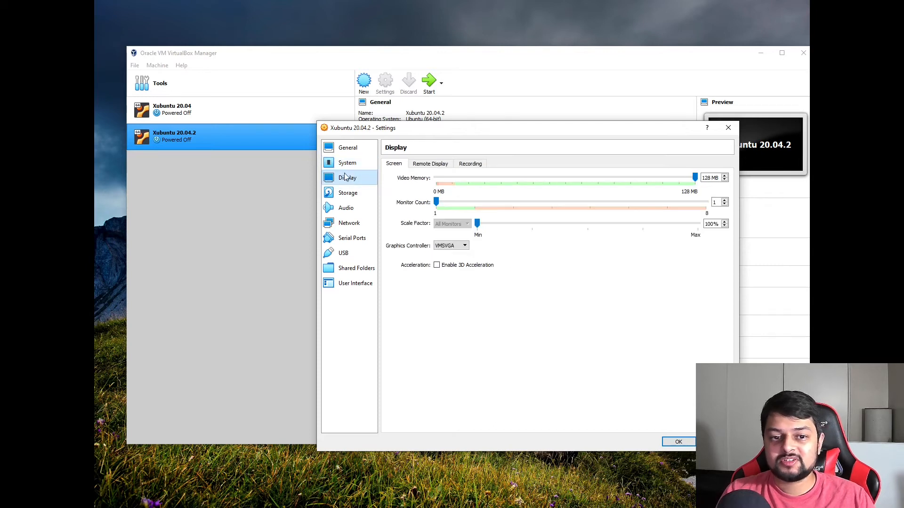
pyautogui.click(344, 169)
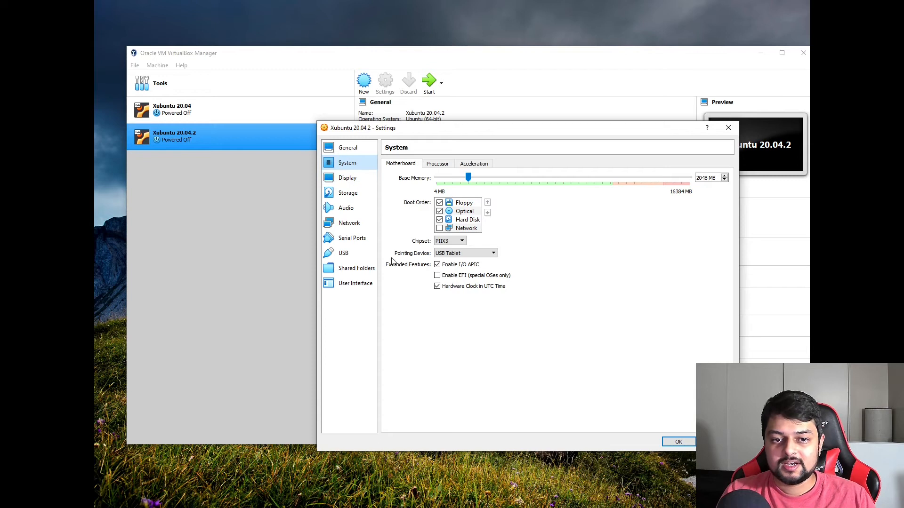
pyautogui.click(366, 209)
pyautogui.click(366, 239)
pyautogui.click(360, 178)
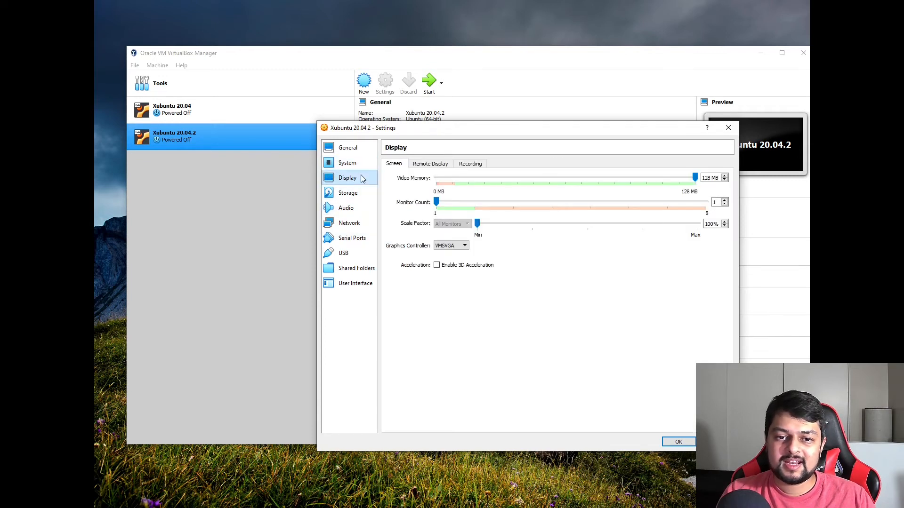
pyautogui.click(361, 166)
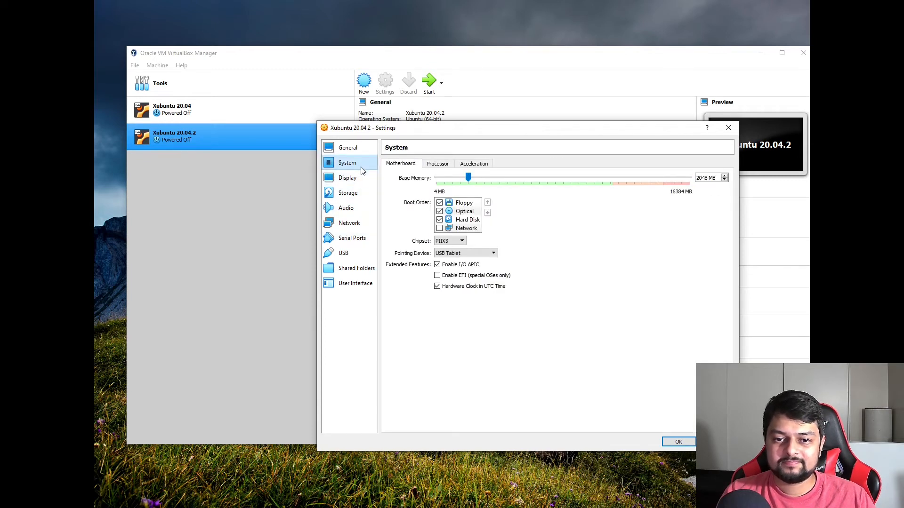
# Set Processor(s) to 4 under System > Processor and save the settings with OK.
pyautogui.click(406, 164)
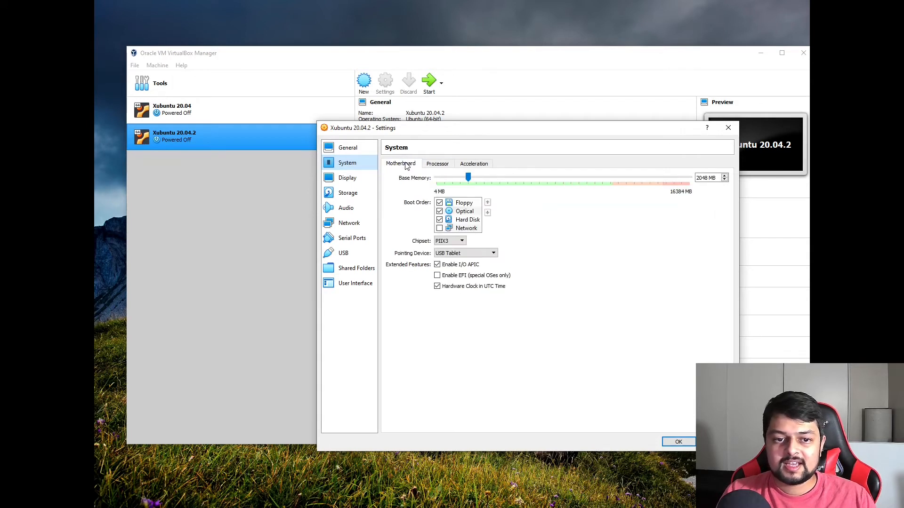
pyautogui.click(436, 168)
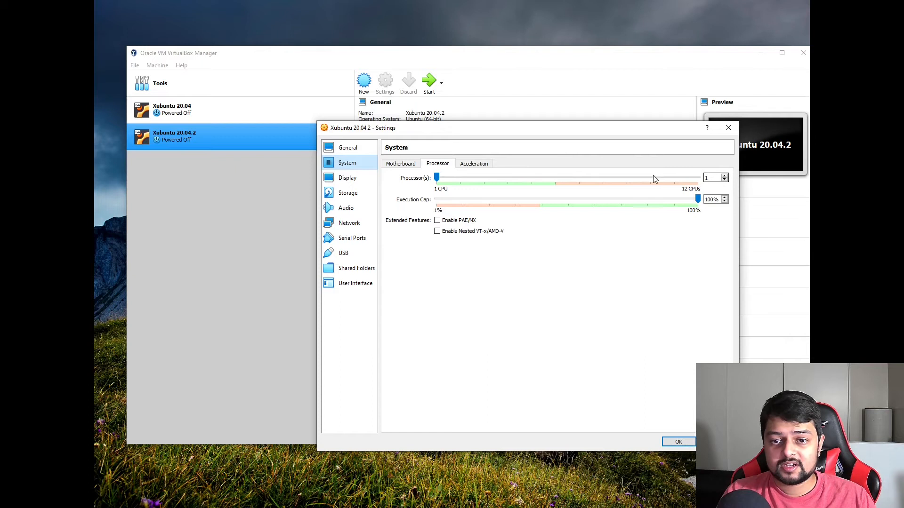
pyautogui.moveTo(436, 177); pyautogui.dragTo(510, 183)
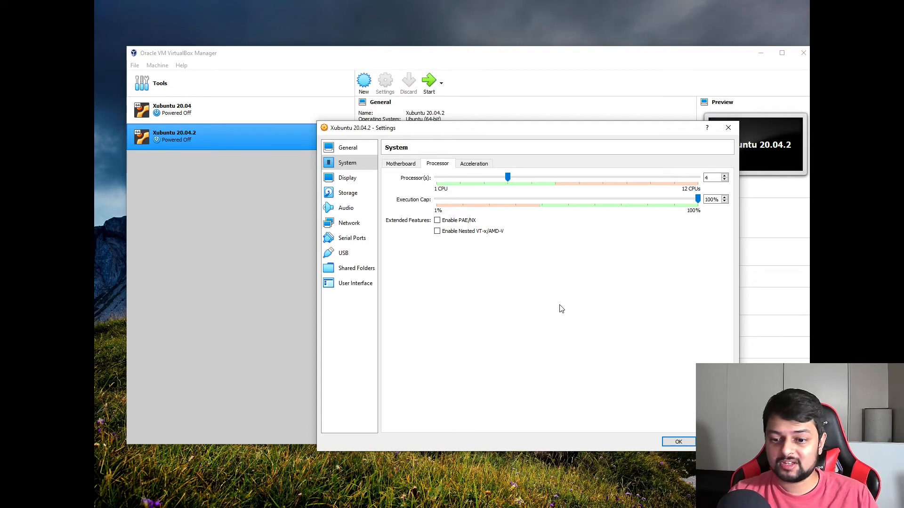
pyautogui.click(679, 442)
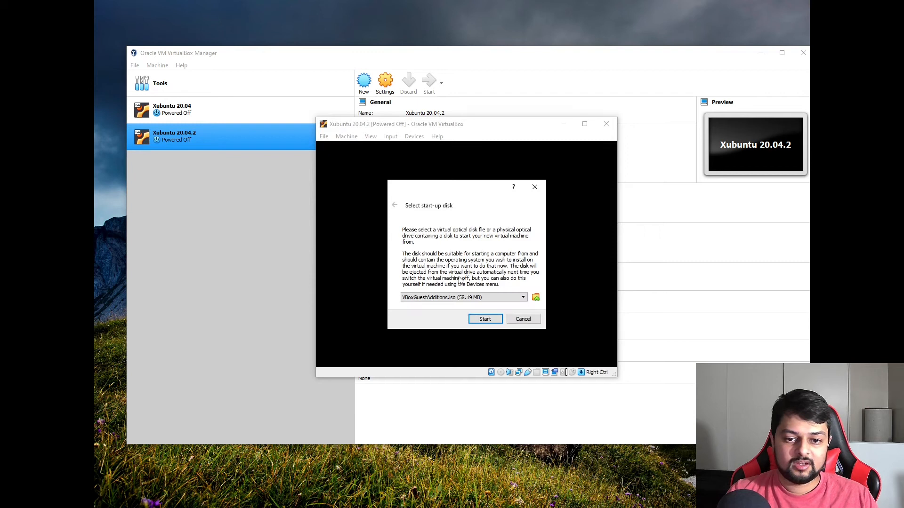
# Add xubuntu-20.04.2.0-desktop-amd64.iso to the disk list and choose it as the start-up disk.
pyautogui.click(506, 297)
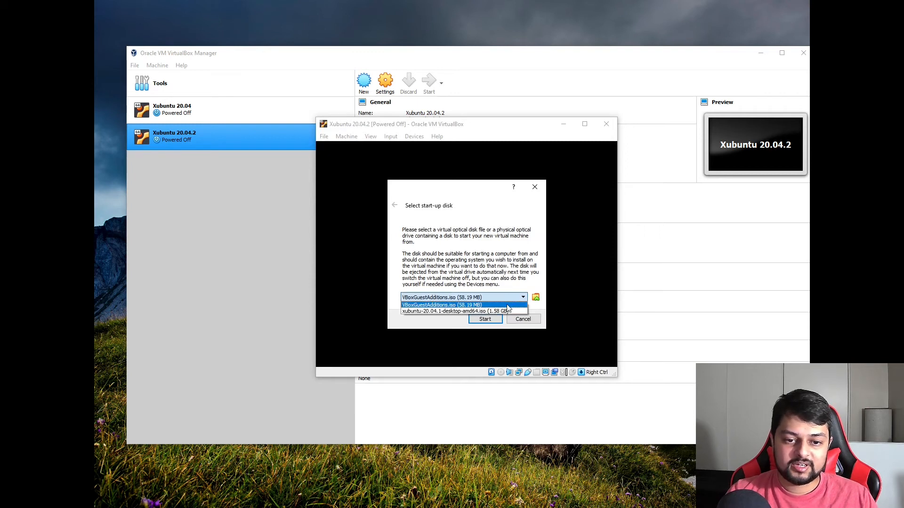
pyautogui.click(507, 306)
pyautogui.click(536, 297)
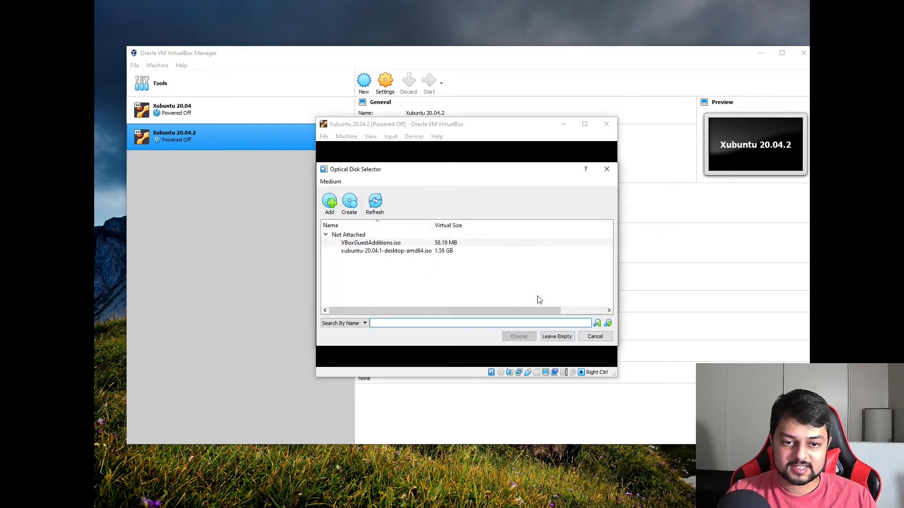
pyautogui.click(336, 208)
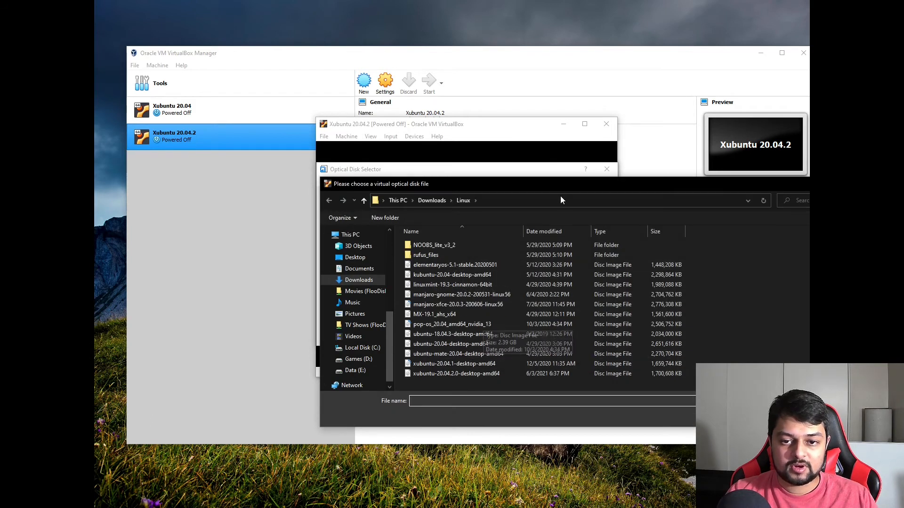
pyautogui.click(392, 342)
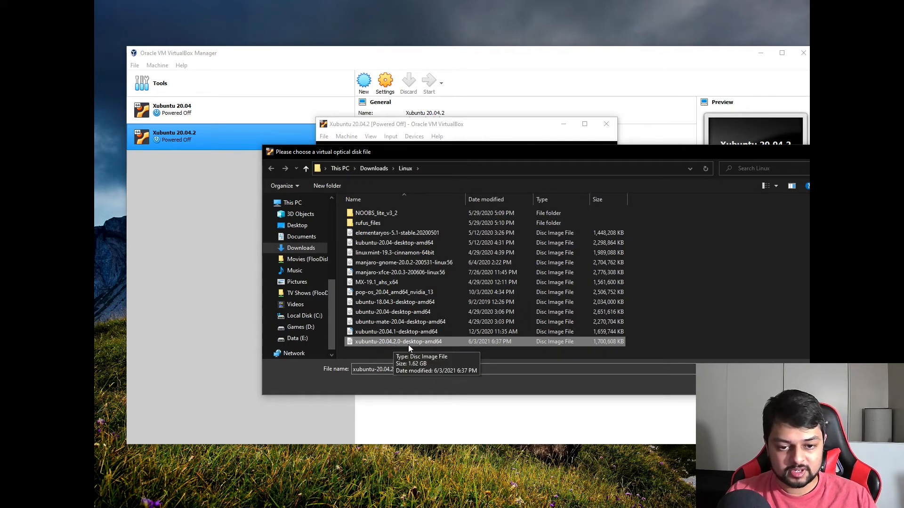
pyautogui.doubleClick(405, 343)
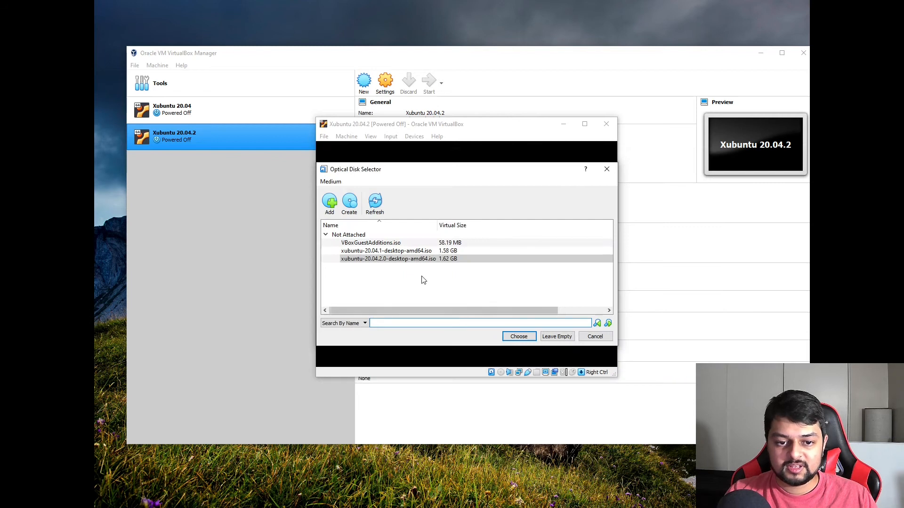
pyautogui.click(520, 337)
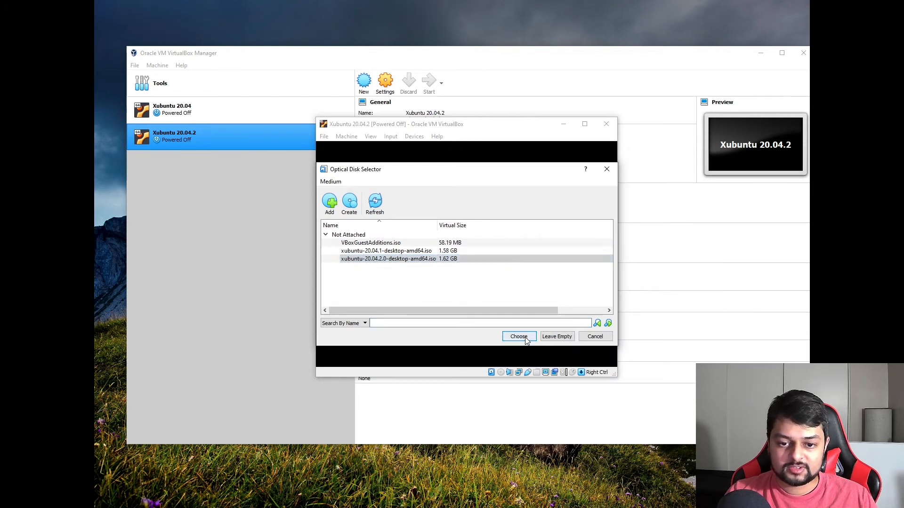
# Start the machine from the ISO, then restore its window from full screen and resize it.
pyautogui.click(485, 319)
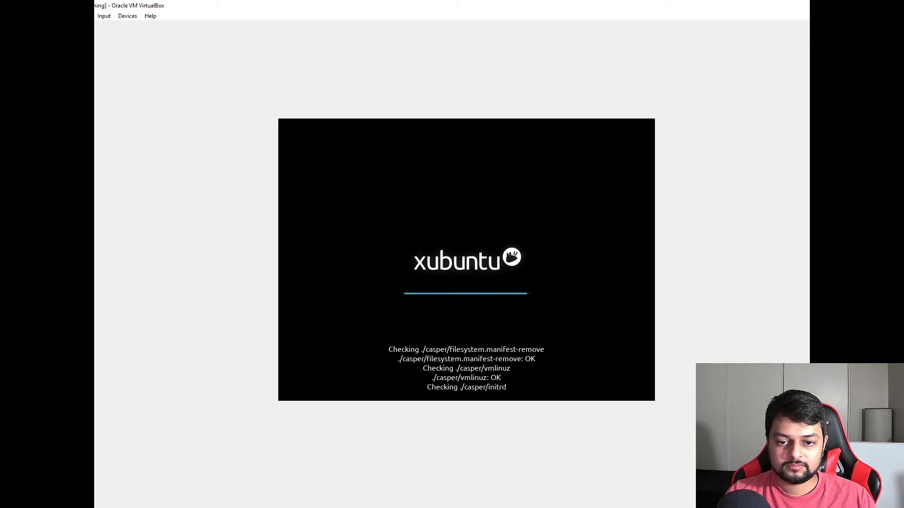
pyautogui.moveTo(471, 7); pyautogui.dragTo(495, 15)
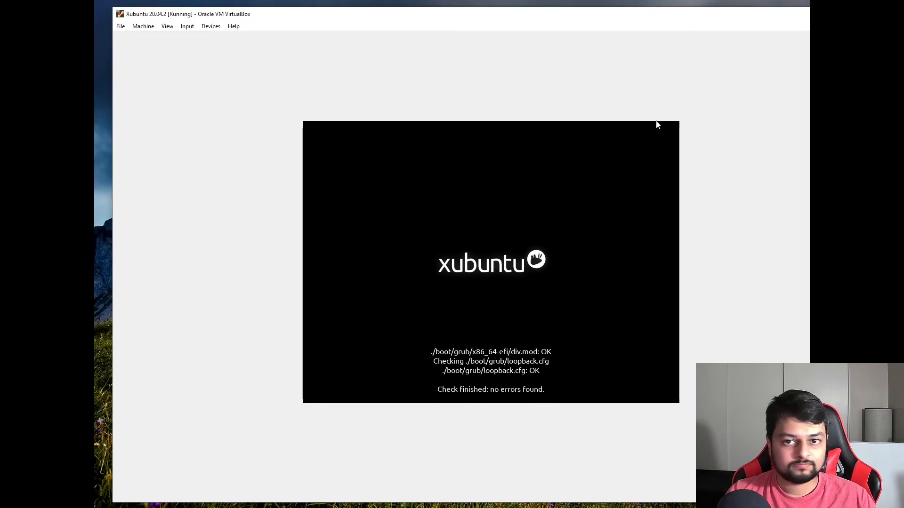
pyautogui.moveTo(607, 21); pyautogui.dragTo(563, 19)
pyautogui.moveTo(70, 150); pyautogui.dragTo(102, 150)
pyautogui.moveTo(571, 11)
pyautogui.mouseDown()
pyautogui.moveTo(548, 14)
pyautogui.moveTo(558, 12)
pyautogui.mouseUp()
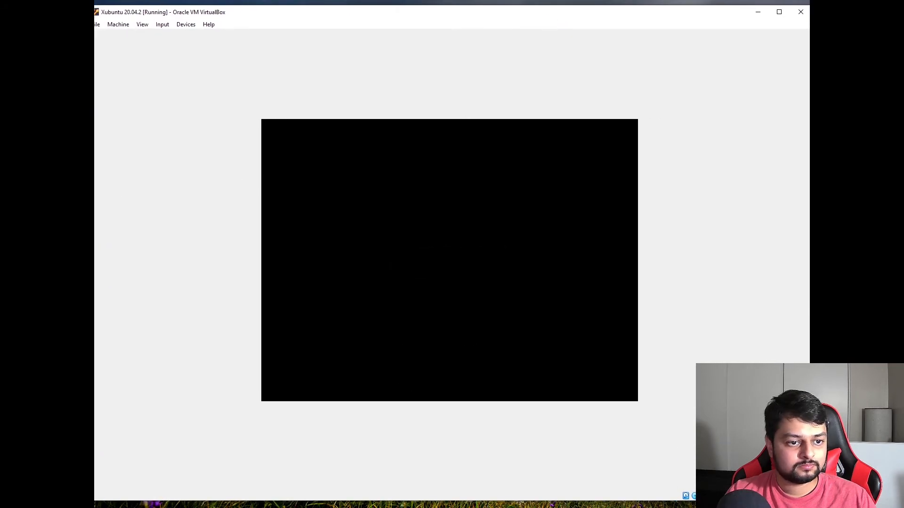
pyautogui.moveTo(88, 184); pyautogui.dragTo(104, 184)
pyautogui.moveTo(571, 13); pyautogui.dragTo(567, 15)
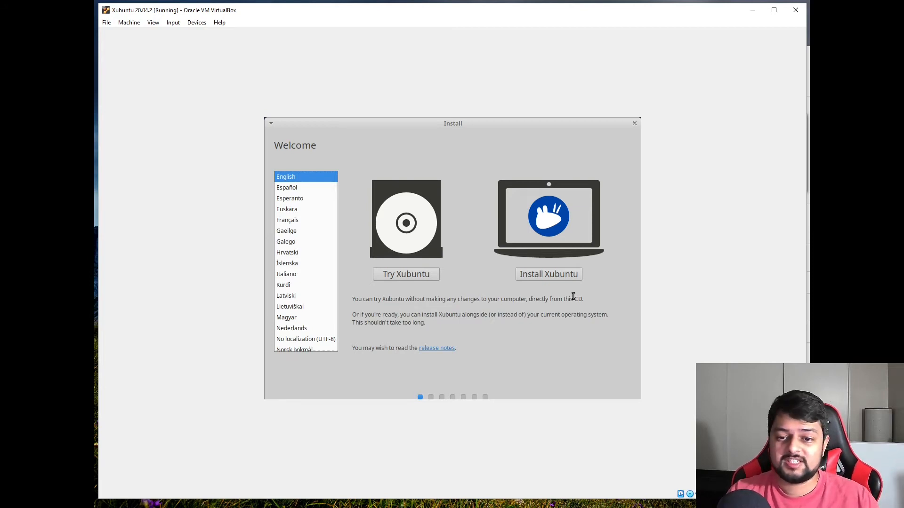
# Choose Install Xubuntu and keep the English (US) keyboard layout.
pyautogui.click(548, 278)
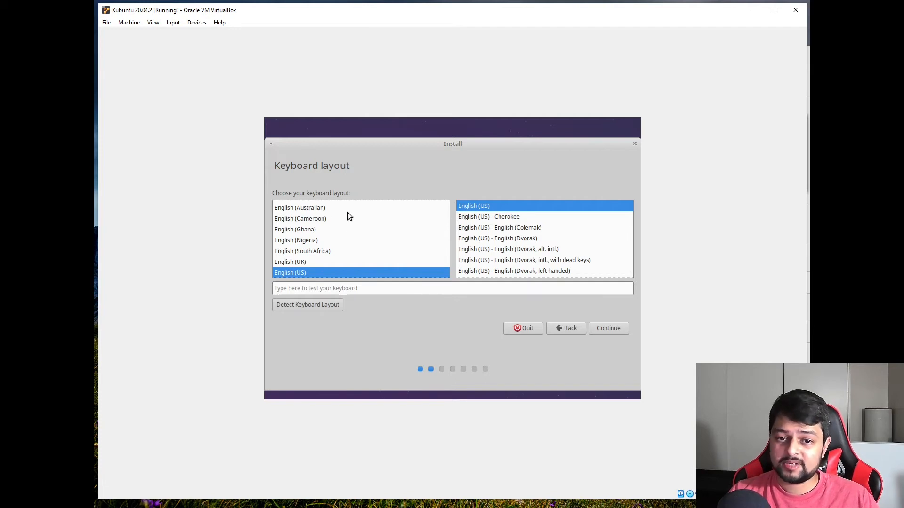
pyautogui.click(604, 328)
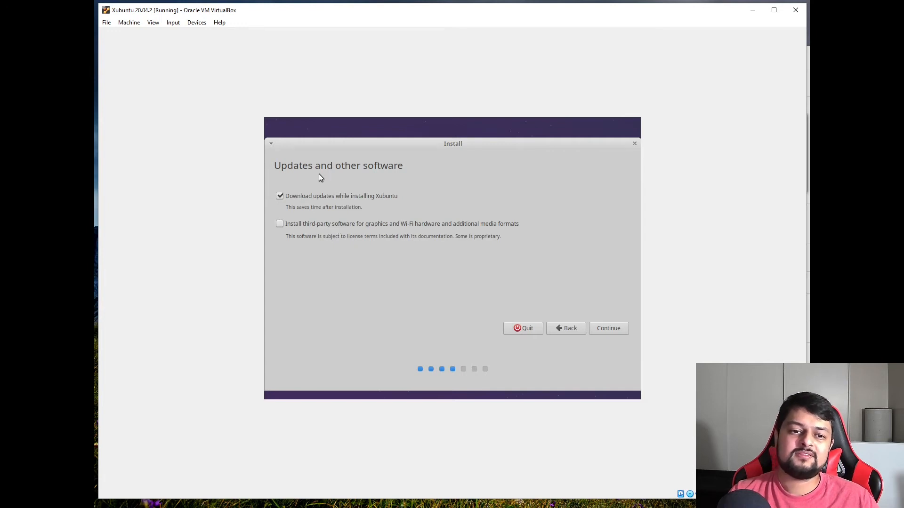
# Continue with 'Download updates while installing Xubuntu' left checked.
pyautogui.click(609, 328)
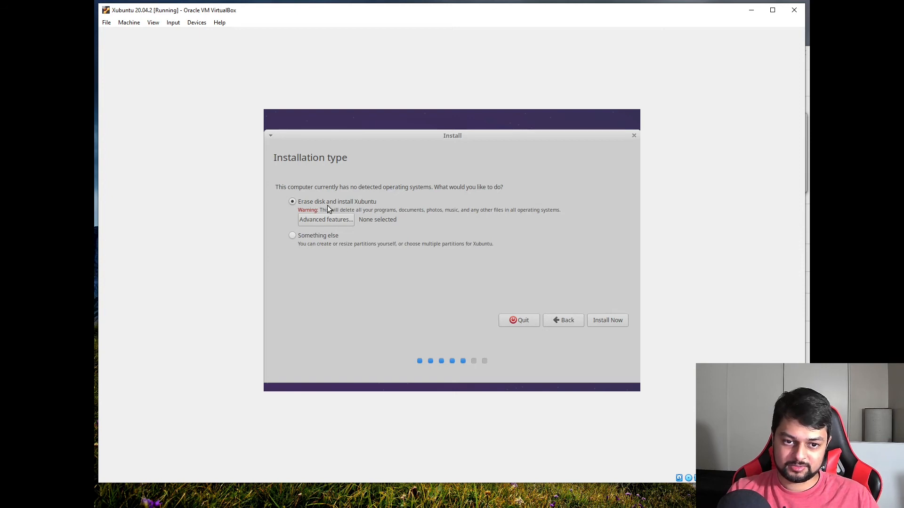
# Install Now with 'Erase disk and install Xubuntu' and confirm writing changes to disk.
pyautogui.click(613, 320)
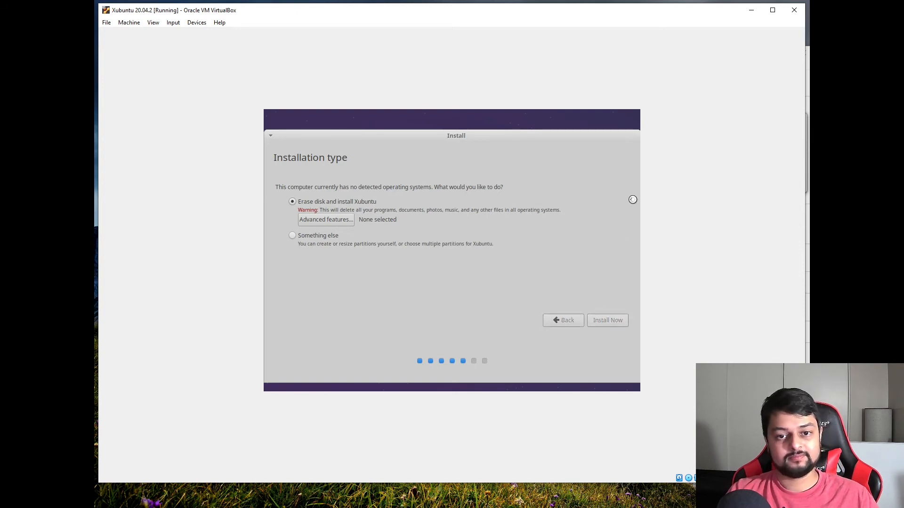
pyautogui.click(598, 309)
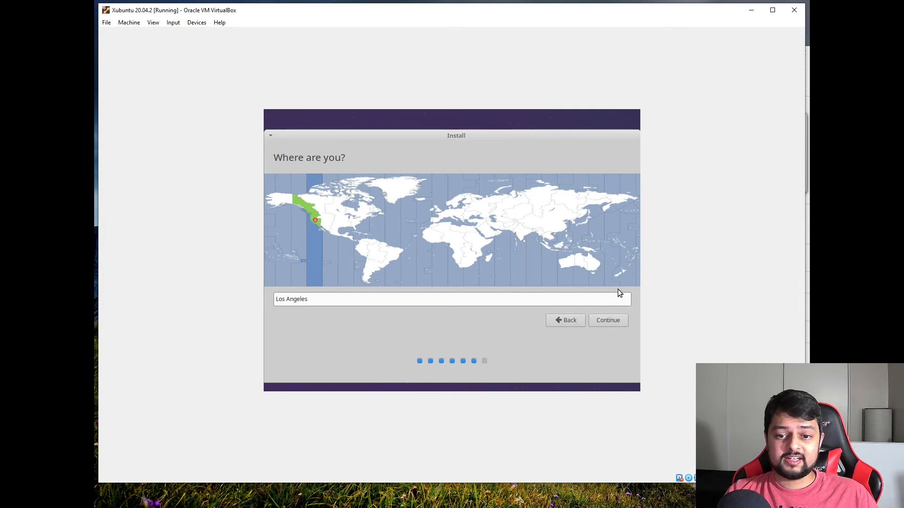
# Keep Los Angeles as the time zone and enter the user's name.
pyautogui.click(610, 324)
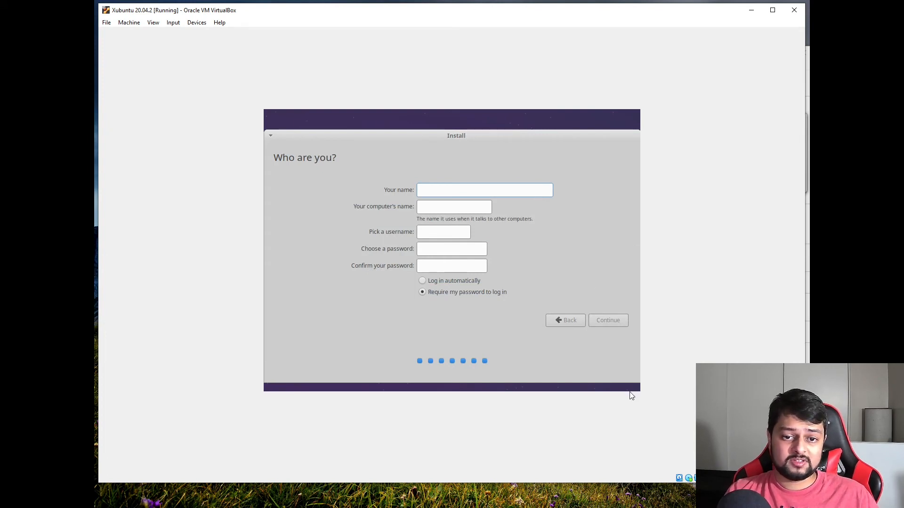
pyautogui.write('piyush')
pyautogui.press('Tab')
pyautogui.press('Tab')
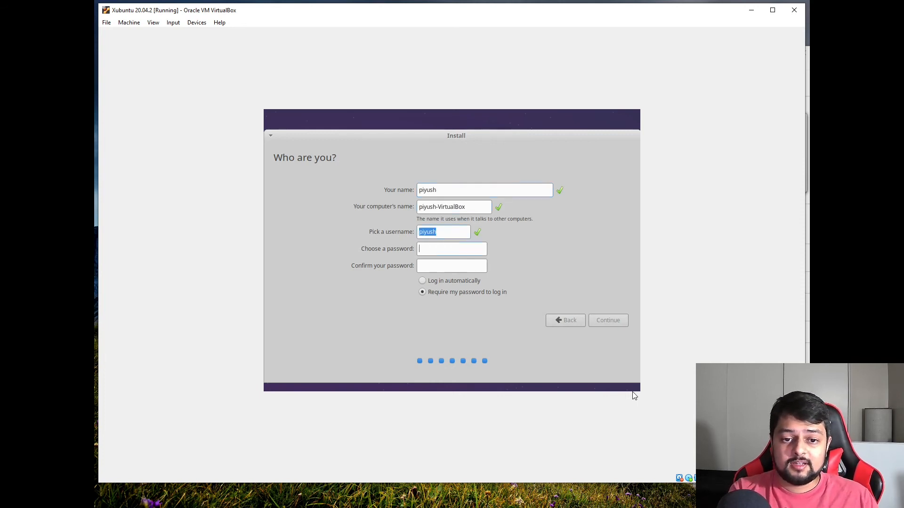
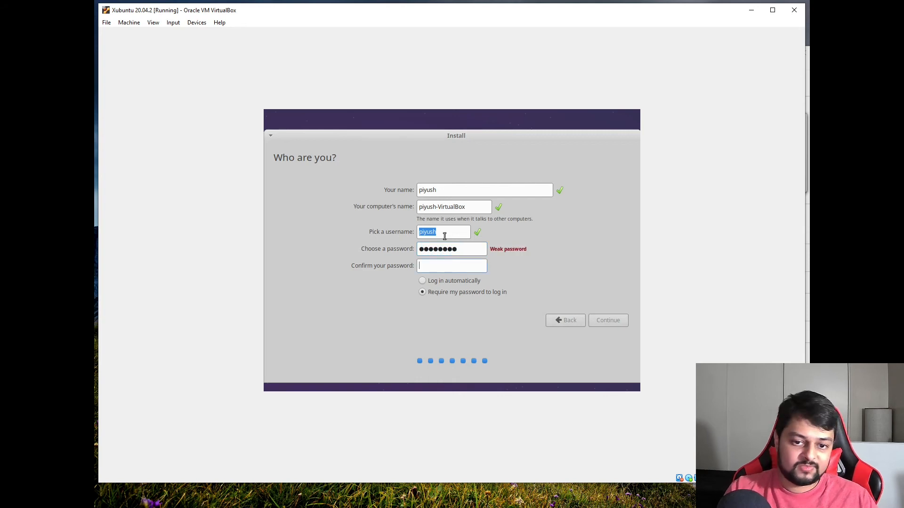
# Enter and confirm the account password, then continue the installation.
pyautogui.moveTo(472, 248); pyautogui.dragTo(404, 251)
pyautogui.press('Tab')
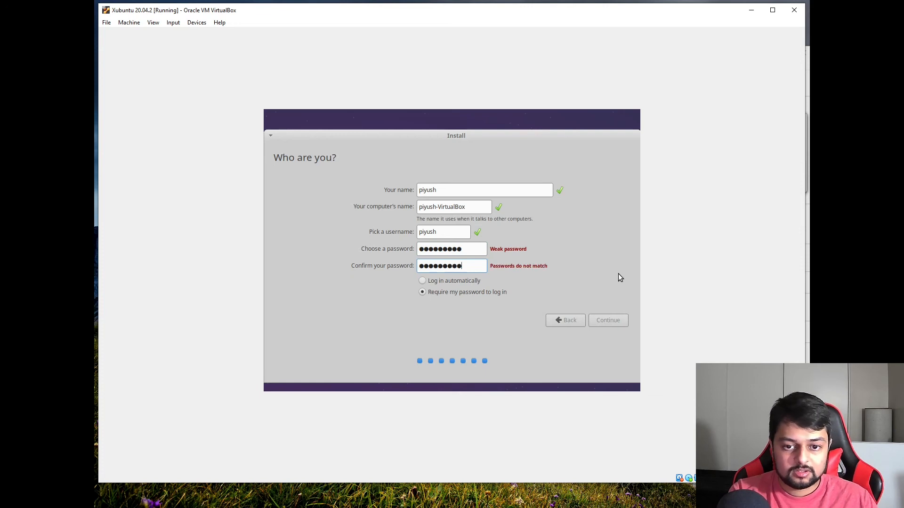
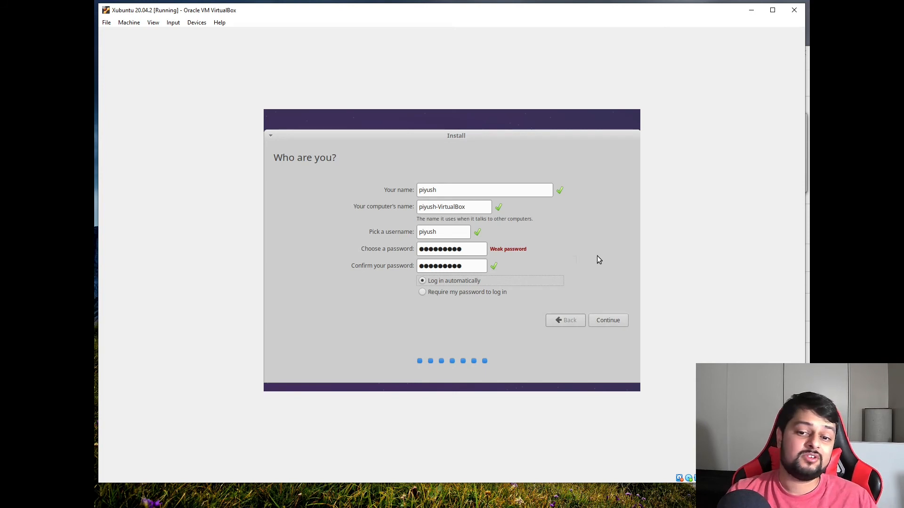
pyautogui.click(614, 321)
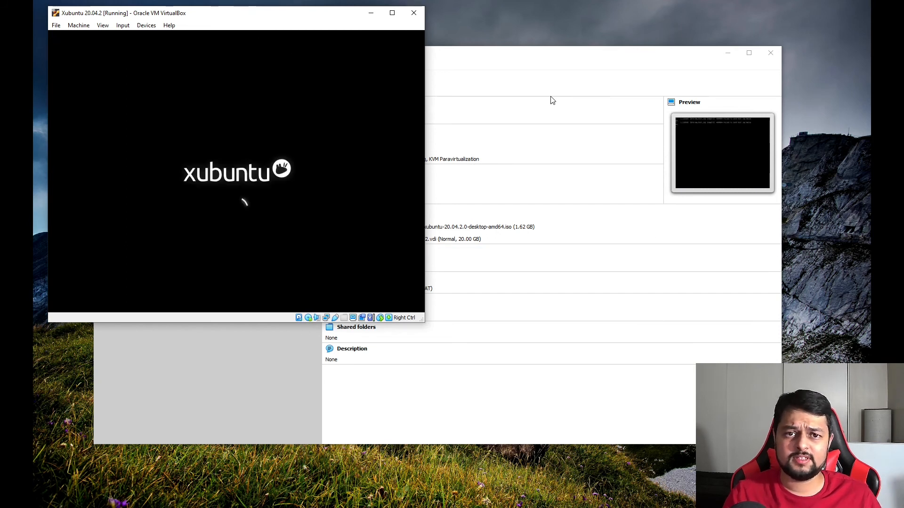
# Remove the Xubuntu ISO from the virtual optical drive and press Enter to reboot.
pyautogui.moveTo(283, 20); pyautogui.dragTo(343, 30)
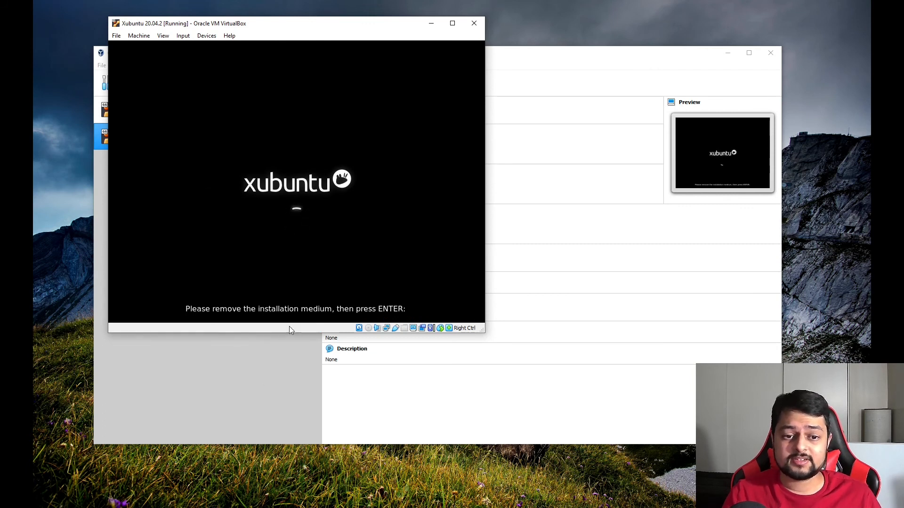
pyautogui.moveTo(480, 332); pyautogui.dragTo(800, 488)
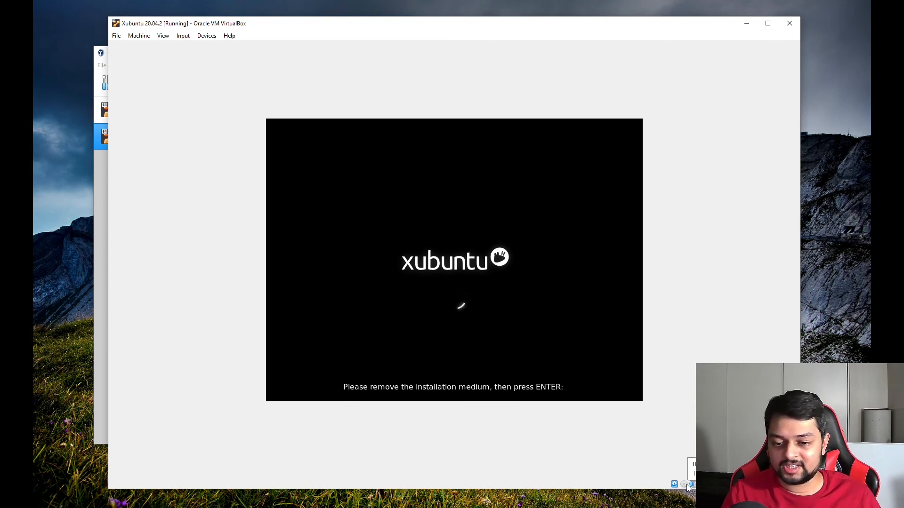
pyautogui.moveTo(515, 27); pyautogui.dragTo(465, 19)
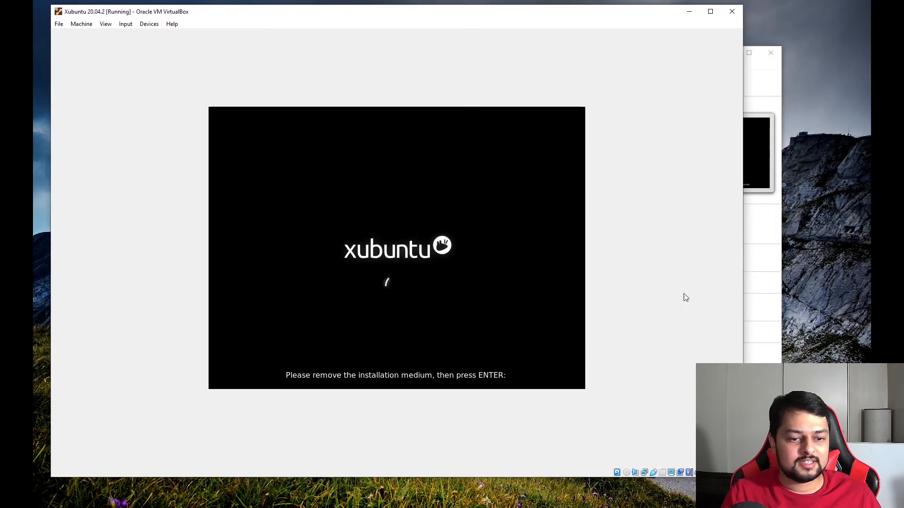
pyautogui.click(626, 472)
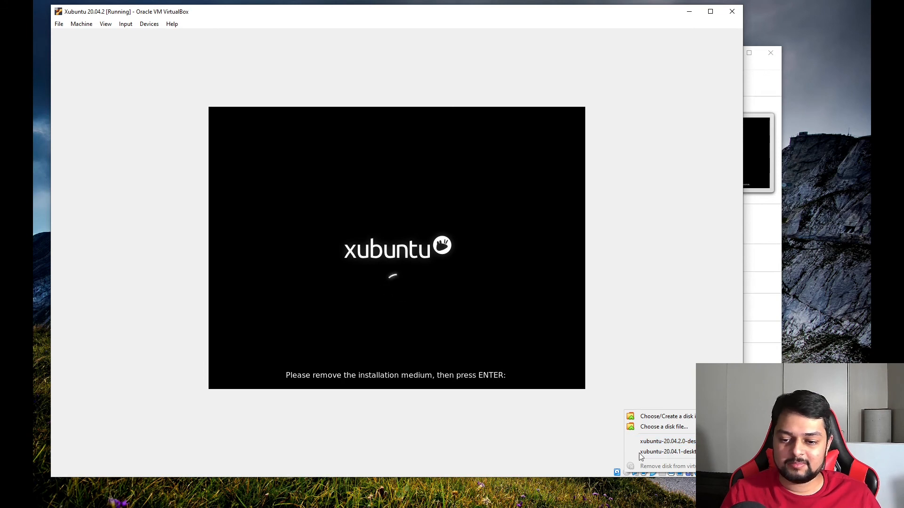
pyautogui.click(618, 313)
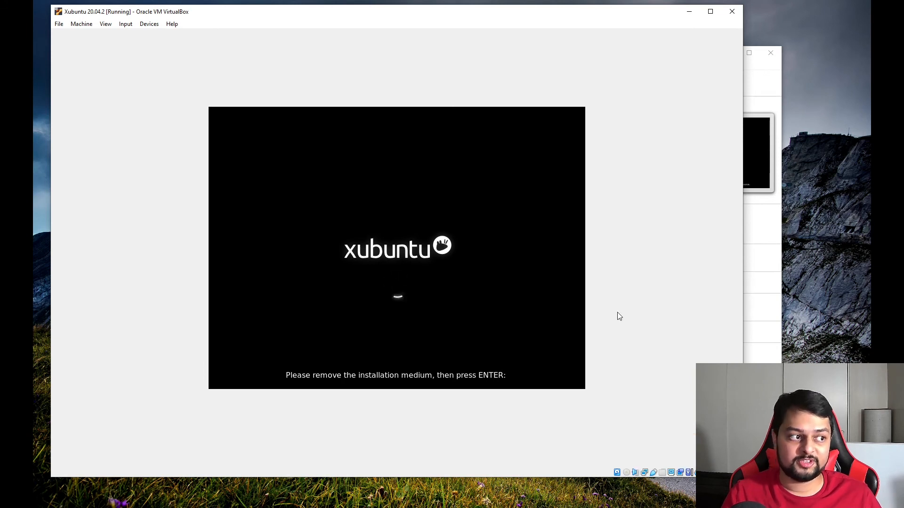
pyautogui.press('Return')
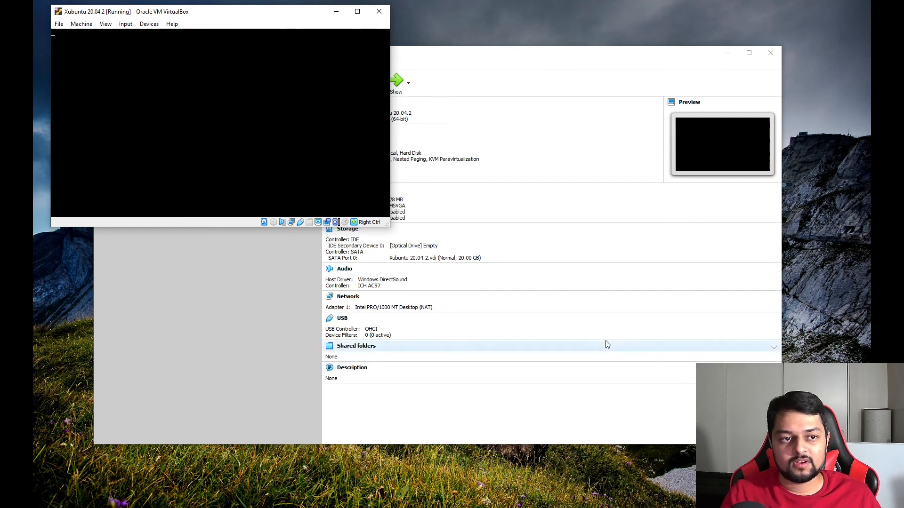
pyautogui.click(607, 346)
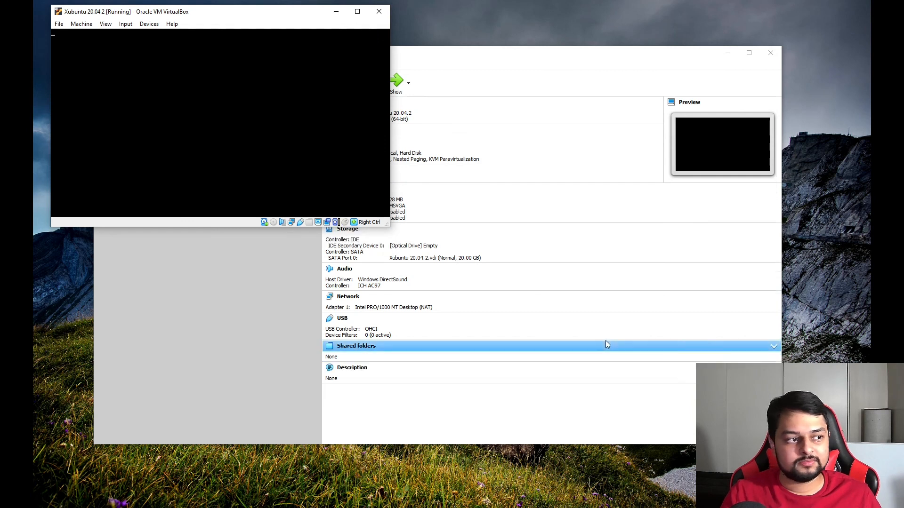